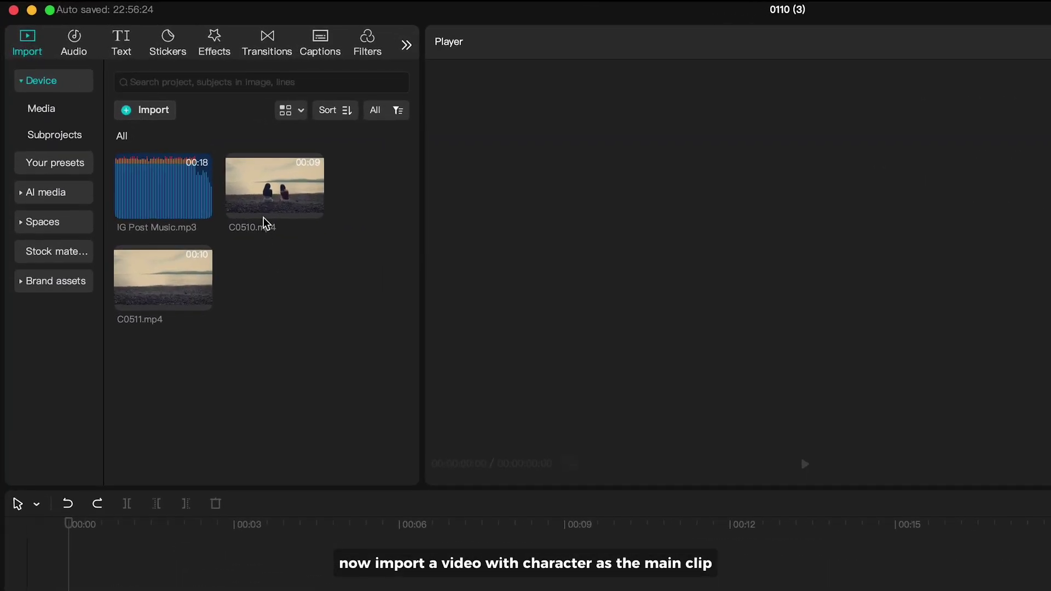
Stack C0511 above C0510 on the timeline, with IG Post Music.mp3 on its own track below
{"action": "left_click_drag", "start_coordinate": [267, 194], "coordinate": [123, 388]}
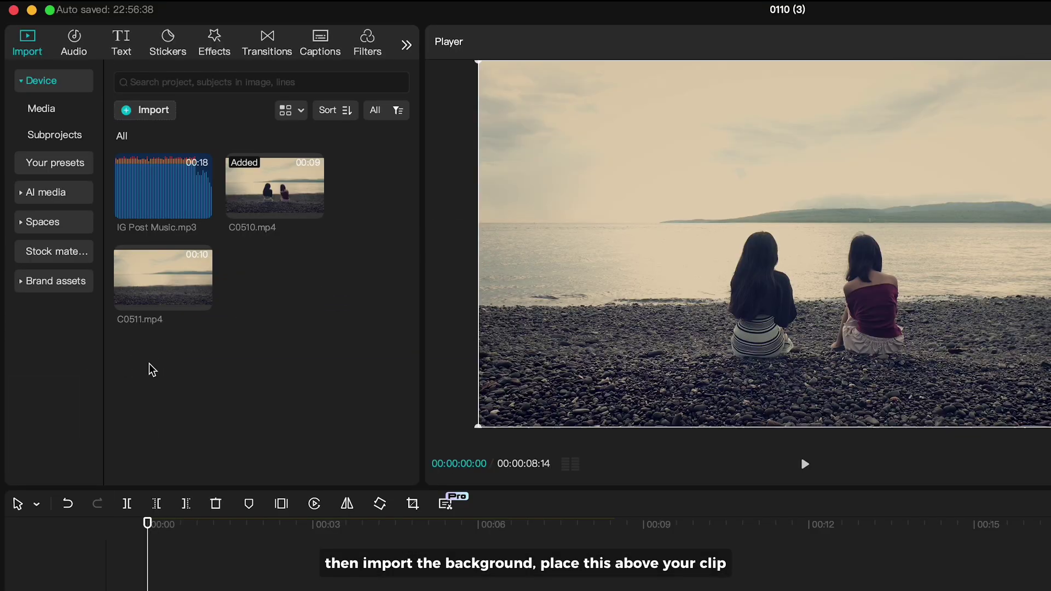
{"action": "left_click_drag", "start_coordinate": [158, 288], "coordinate": [146, 590]}
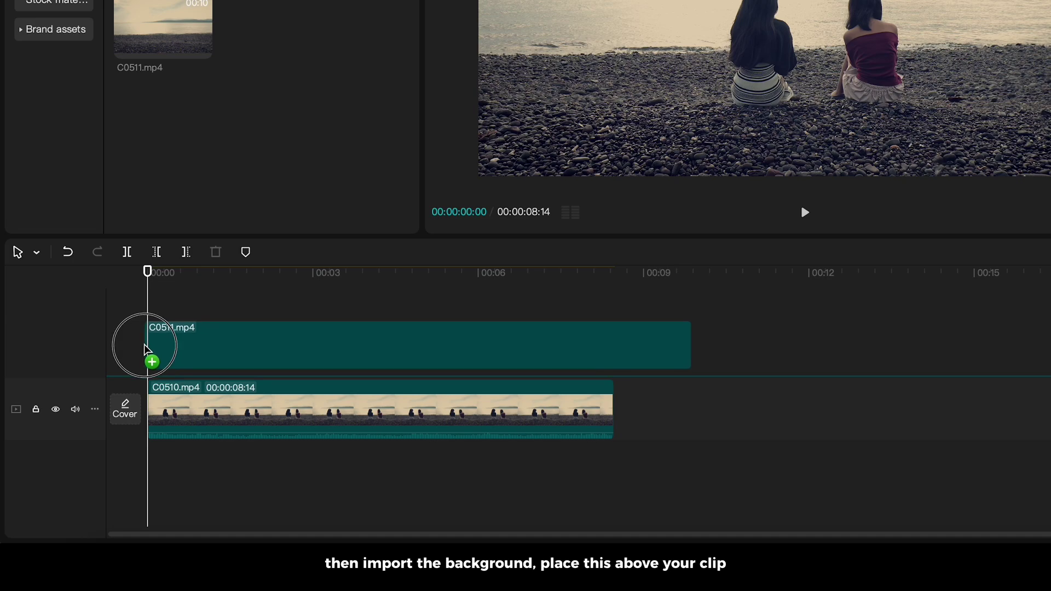
{"action": "left_click_drag", "start_coordinate": [147, 350], "coordinate": [148, 351]}
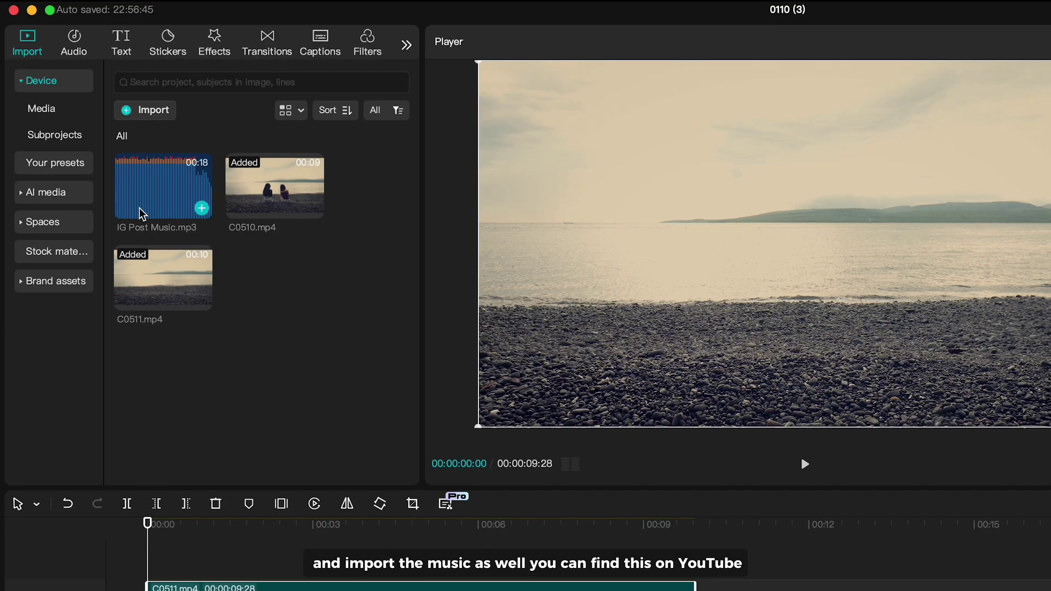
{"action": "left_click_drag", "start_coordinate": [142, 213], "coordinate": [149, 590]}
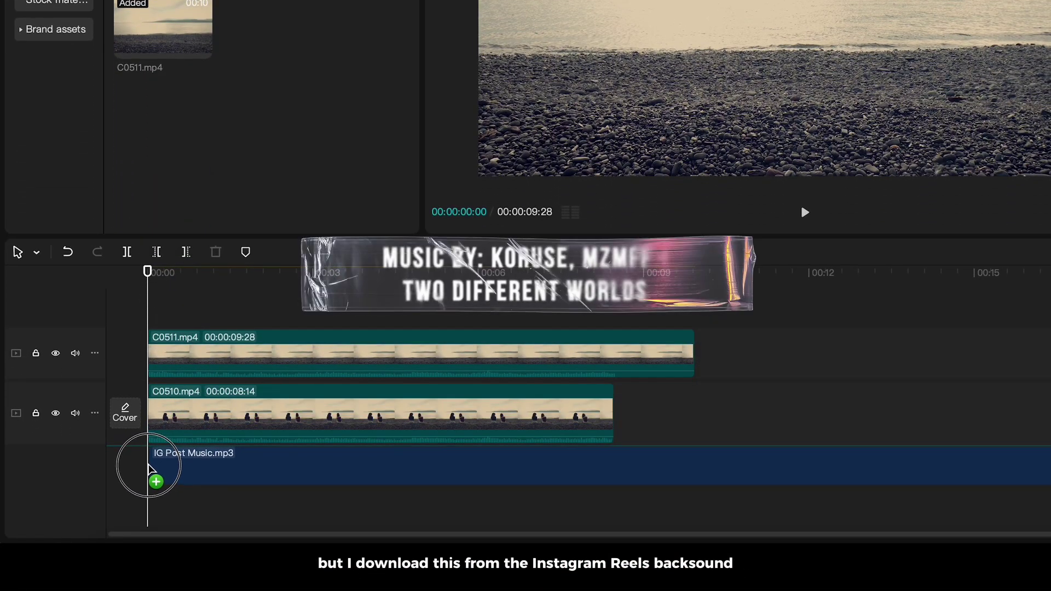
{"action": "left_click_drag", "start_coordinate": [149, 468], "coordinate": [142, 469]}
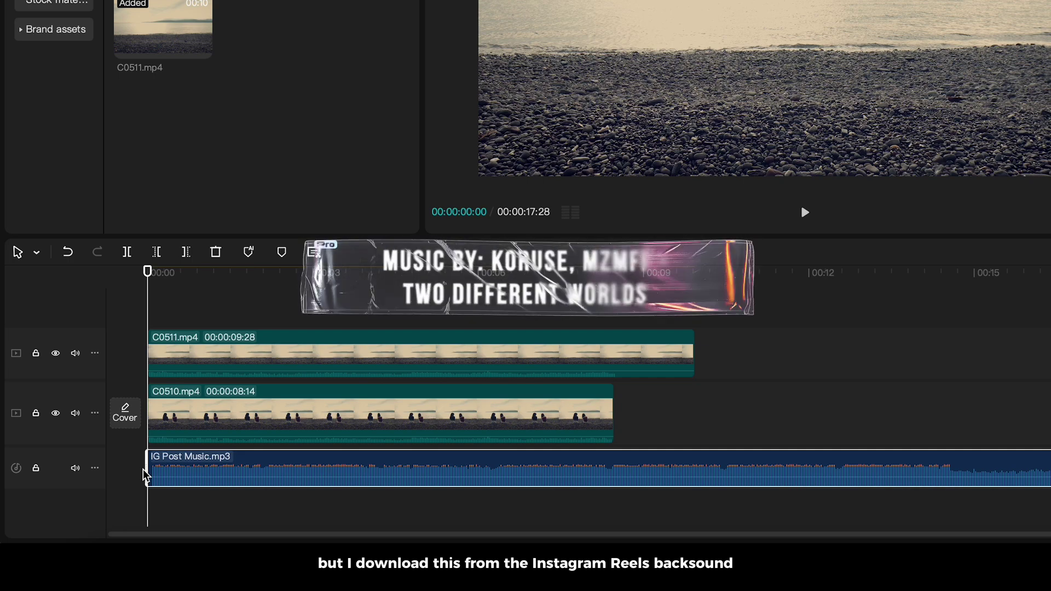
Split the videos and music at 00:00:02:06, delete everything after, and zoom in on the clips
{"action": "key", "text": "space"}
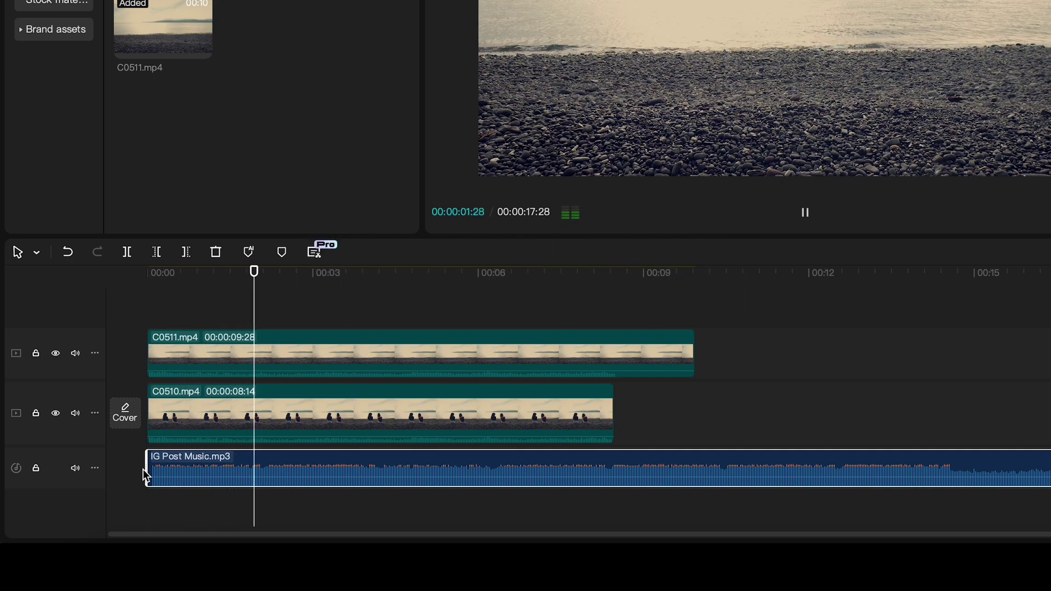
{"action": "key", "text": "space"}
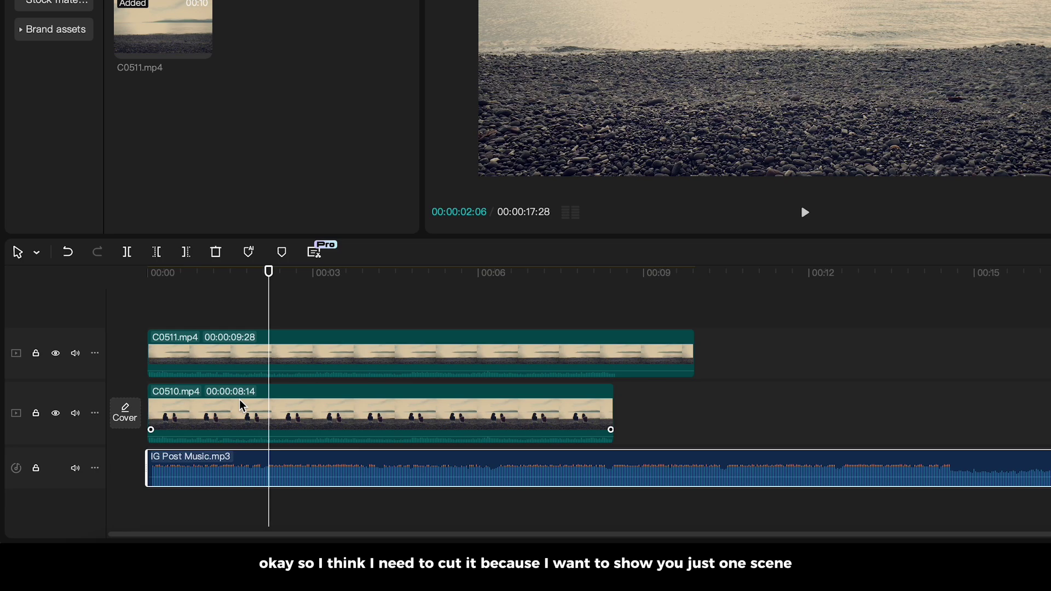
{"action": "key", "text": "b"}
{"action": "left_click", "coordinate": [269, 426]}
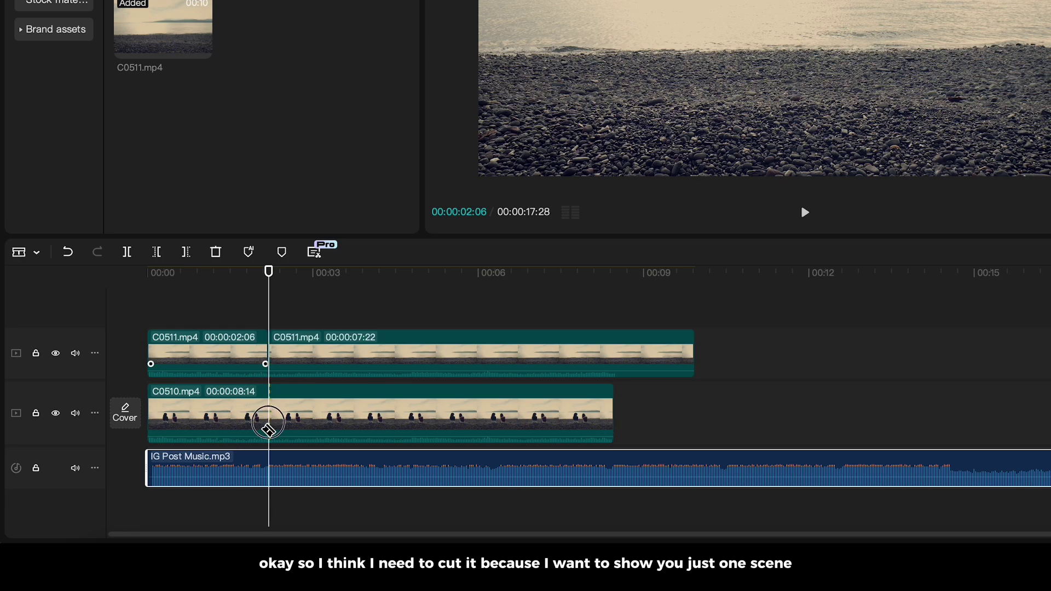
{"action": "left_click", "coordinate": [266, 472]}
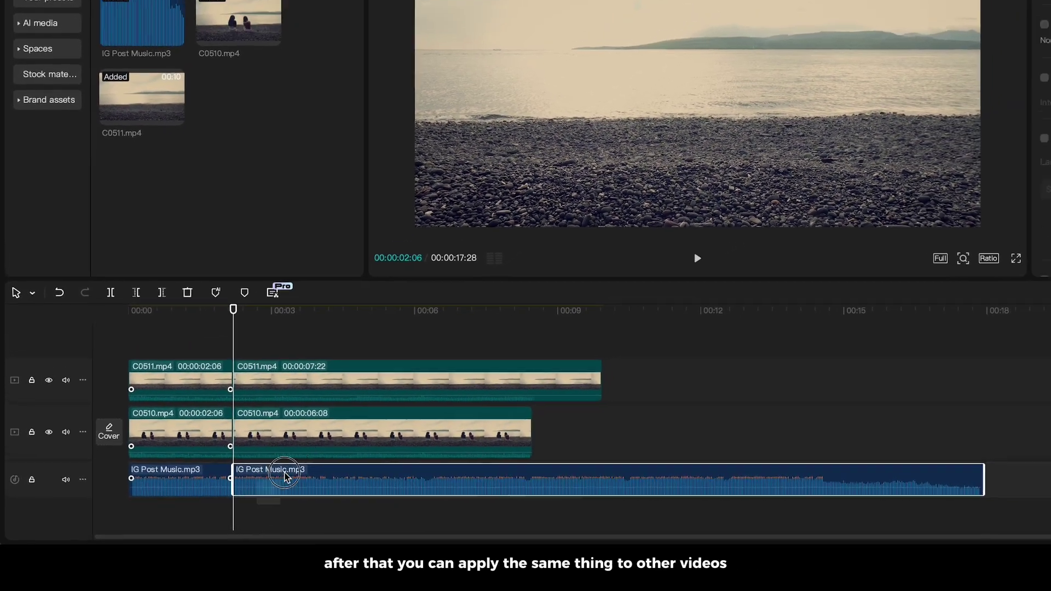
{"action": "key", "text": "Delete"}
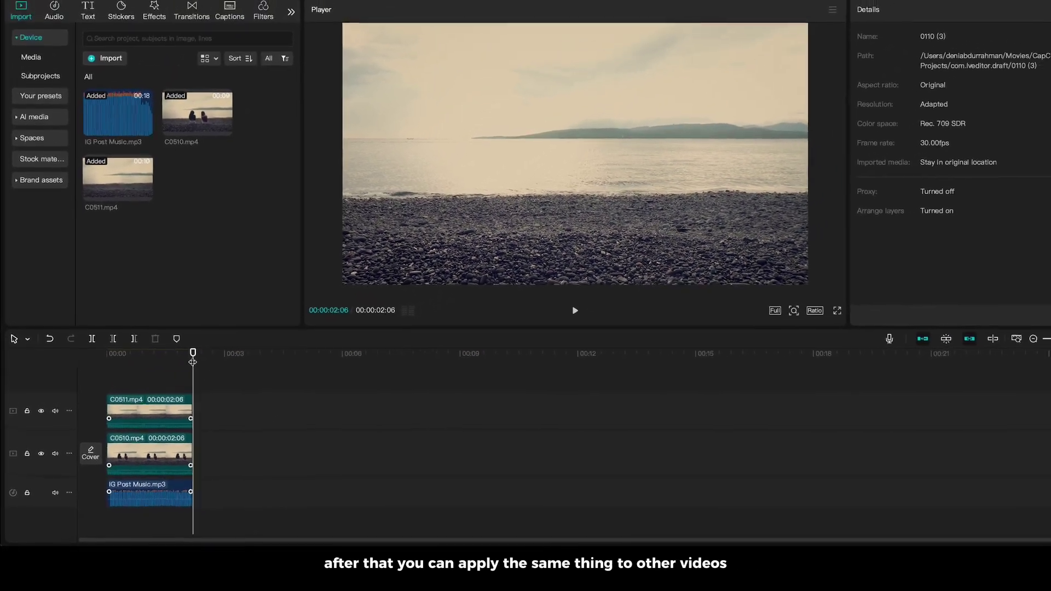
{"action": "left_click_drag", "start_coordinate": [192, 362], "coordinate": [108, 361]}
{"action": "left_click_drag", "start_coordinate": [989, 354], "coordinate": [998, 356]}
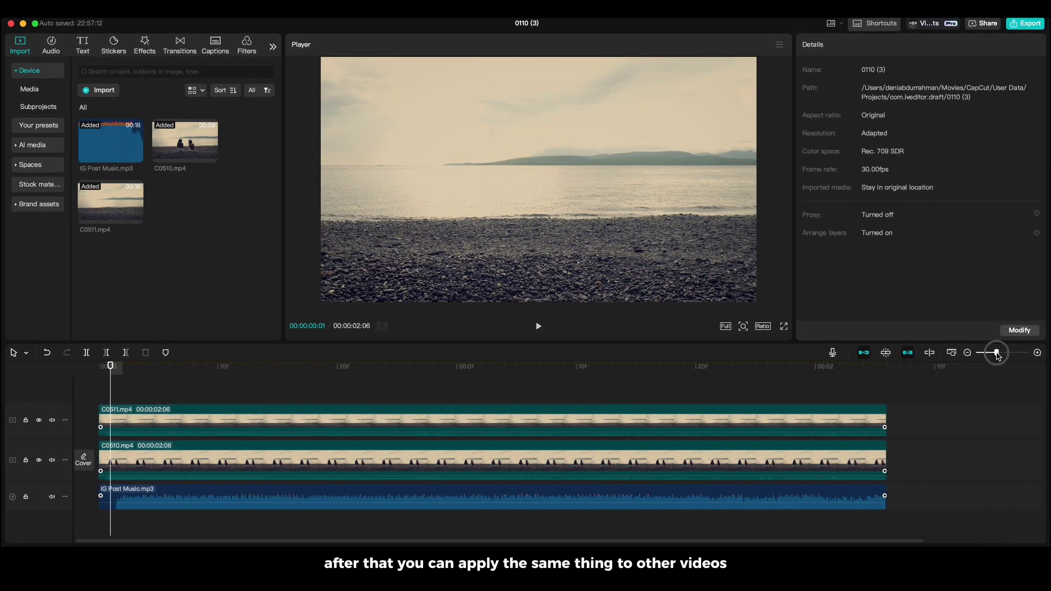
{"action": "key", "text": "space"}
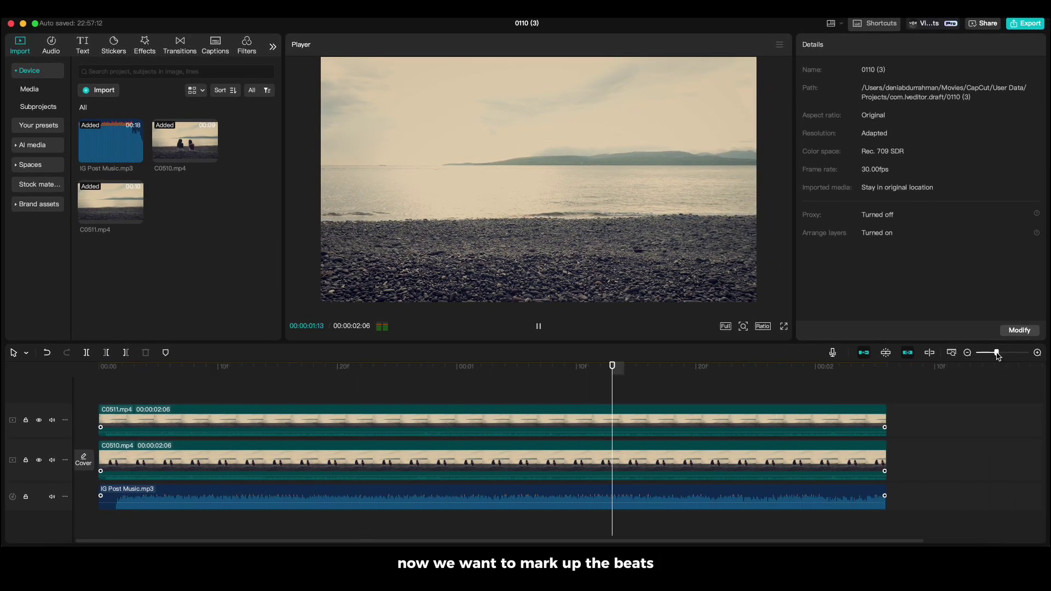
Place beat markers during music playback, including at 19 frames, 00:00:01:17 and 00:00:01:20
{"action": "key", "text": "space"}
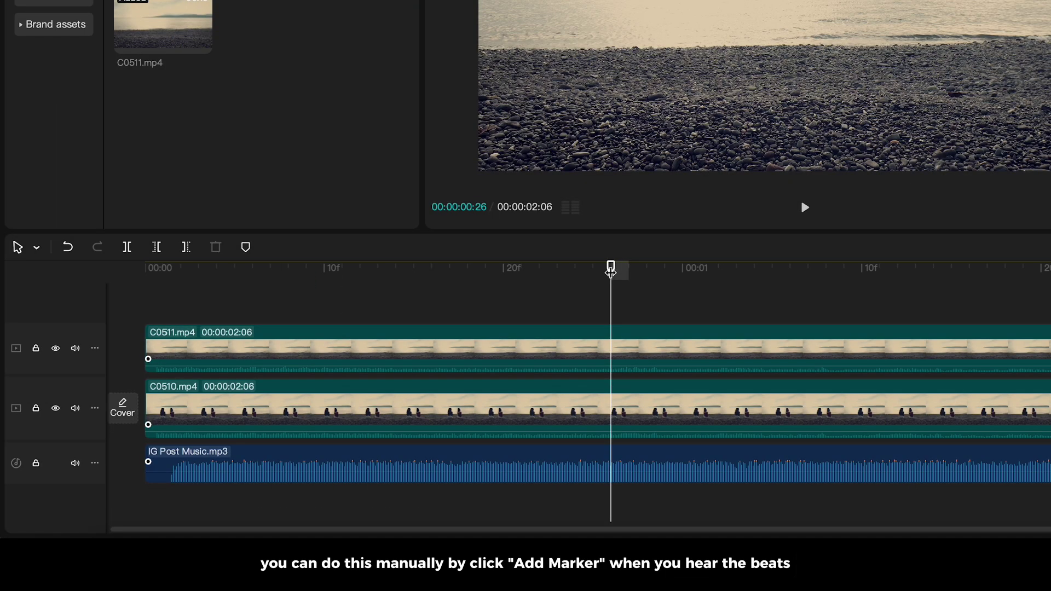
{"action": "left_click_drag", "start_coordinate": [409, 364], "coordinate": [326, 364]}
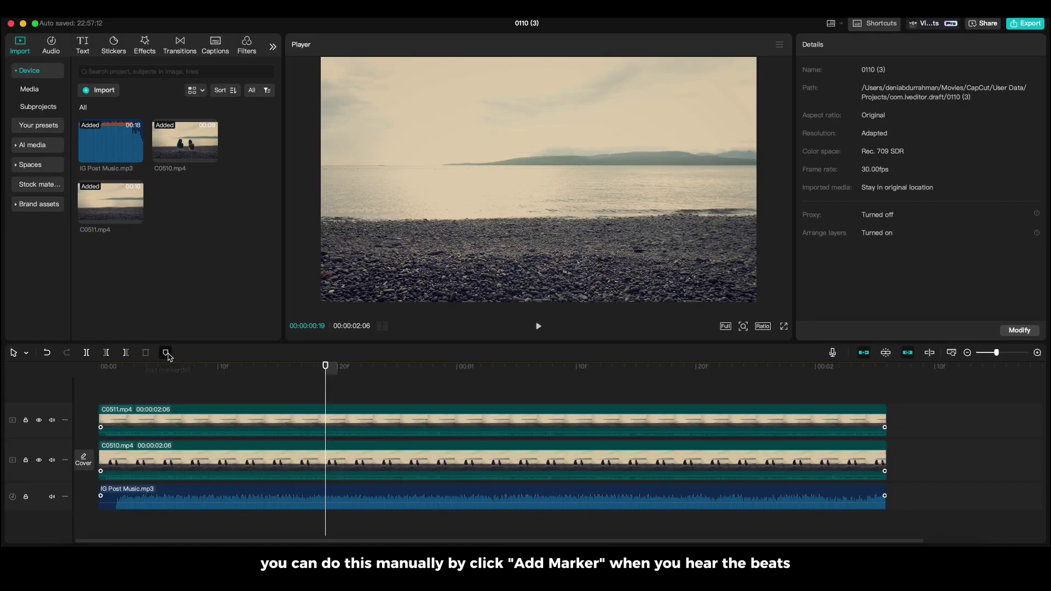
{"action": "left_click", "coordinate": [249, 252]}
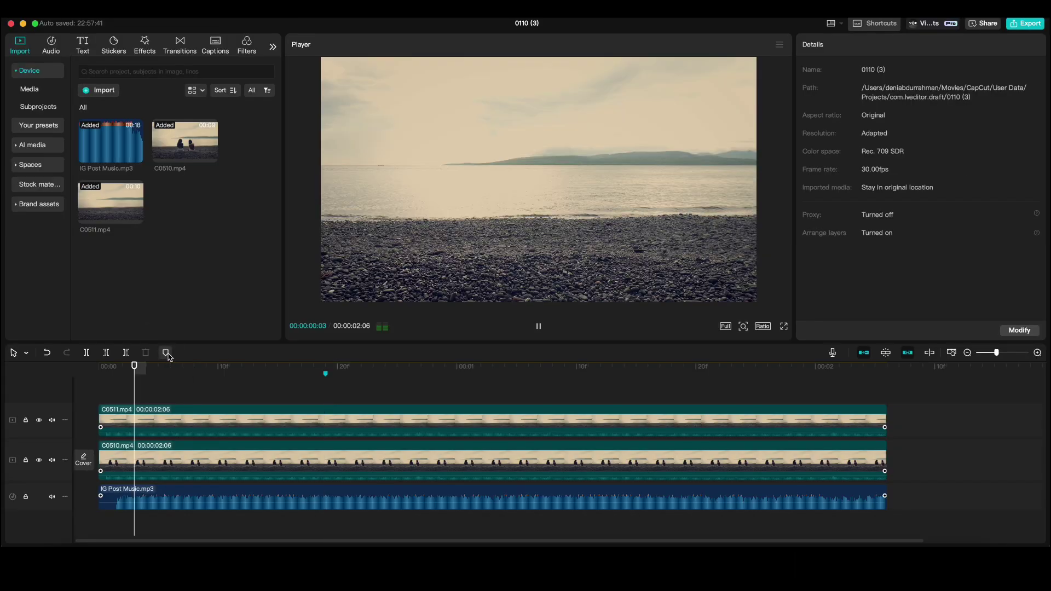
{"action": "key", "text": "space"}
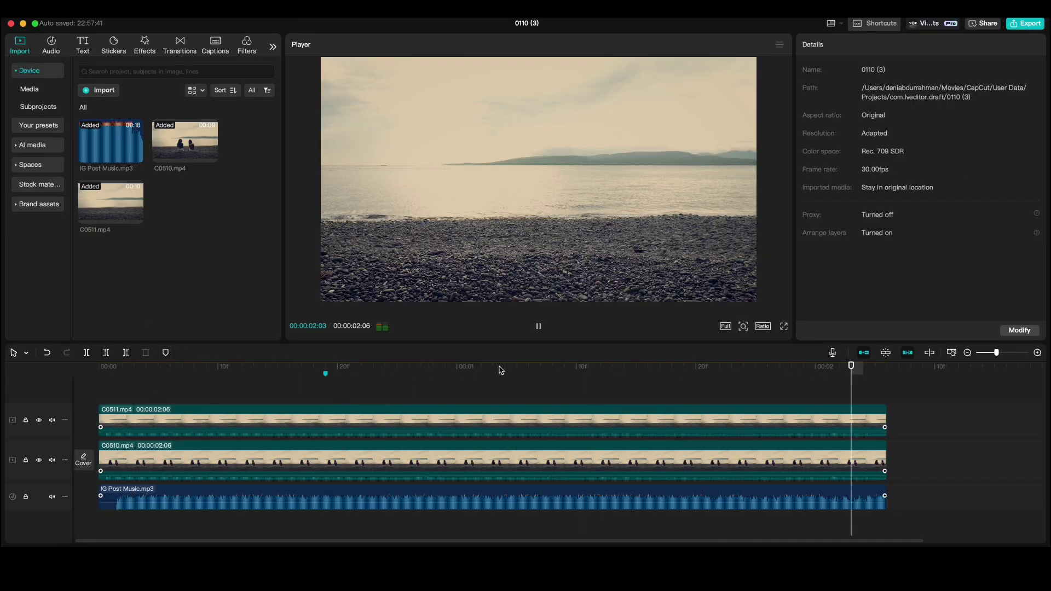
{"action": "left_click", "coordinate": [499, 370]}
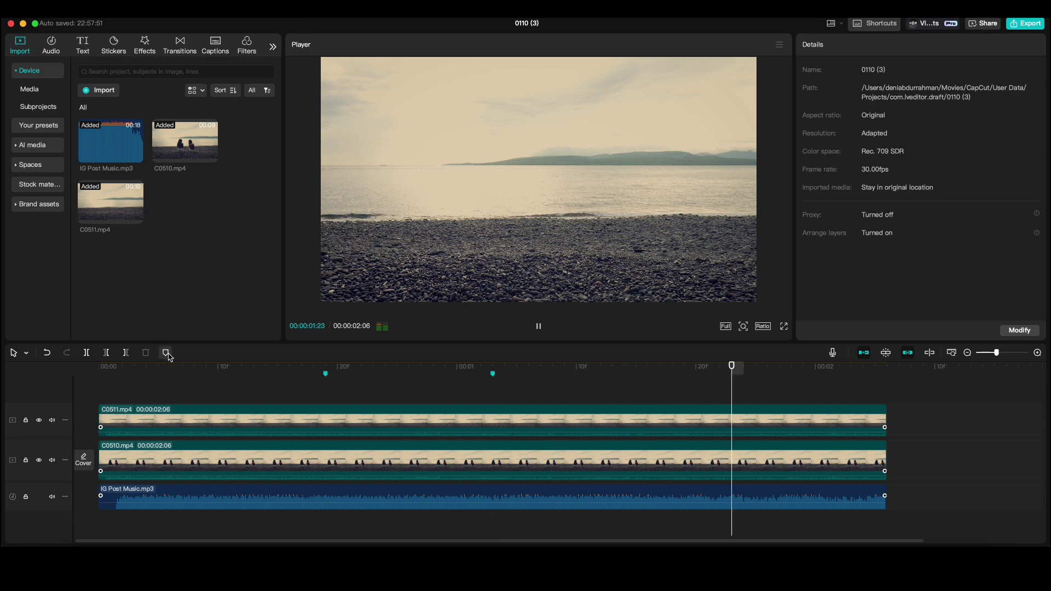
{"action": "left_click", "coordinate": [657, 372]}
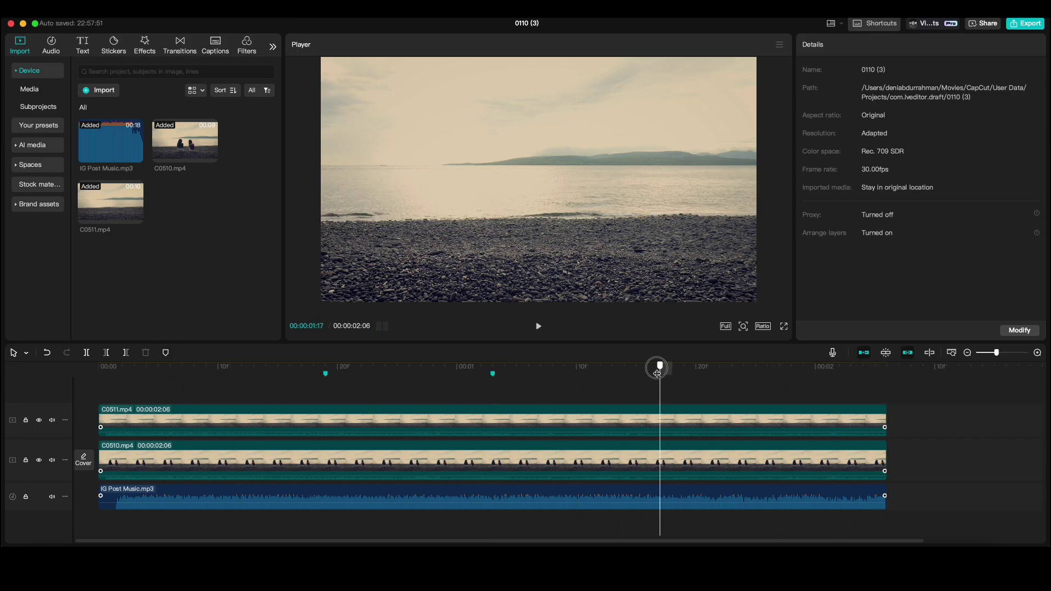
{"action": "left_click", "coordinate": [167, 354]}
{"action": "left_click", "coordinate": [694, 371]}
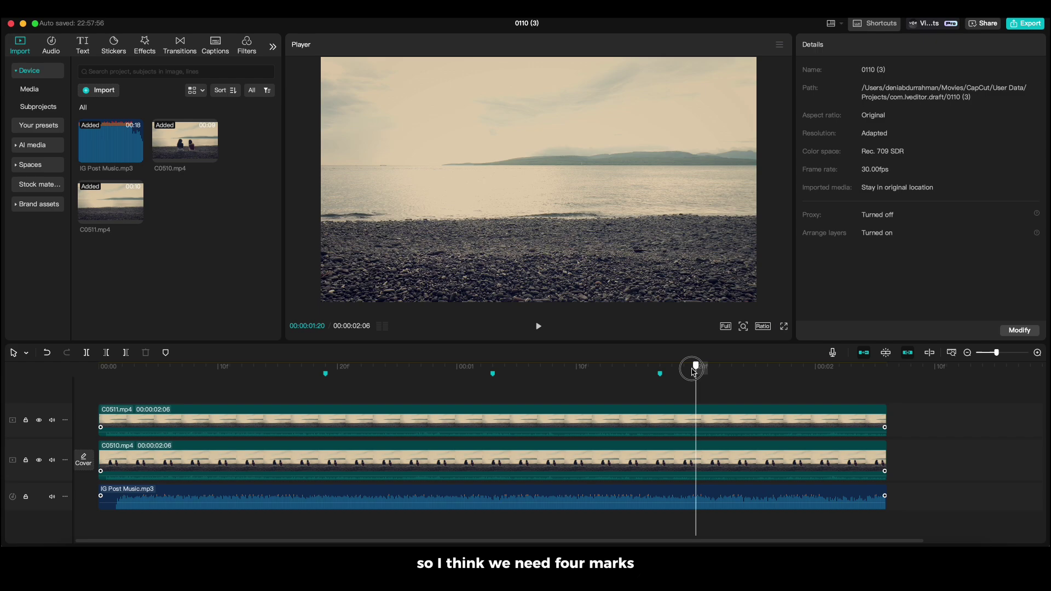
{"action": "left_click", "coordinate": [166, 355]}
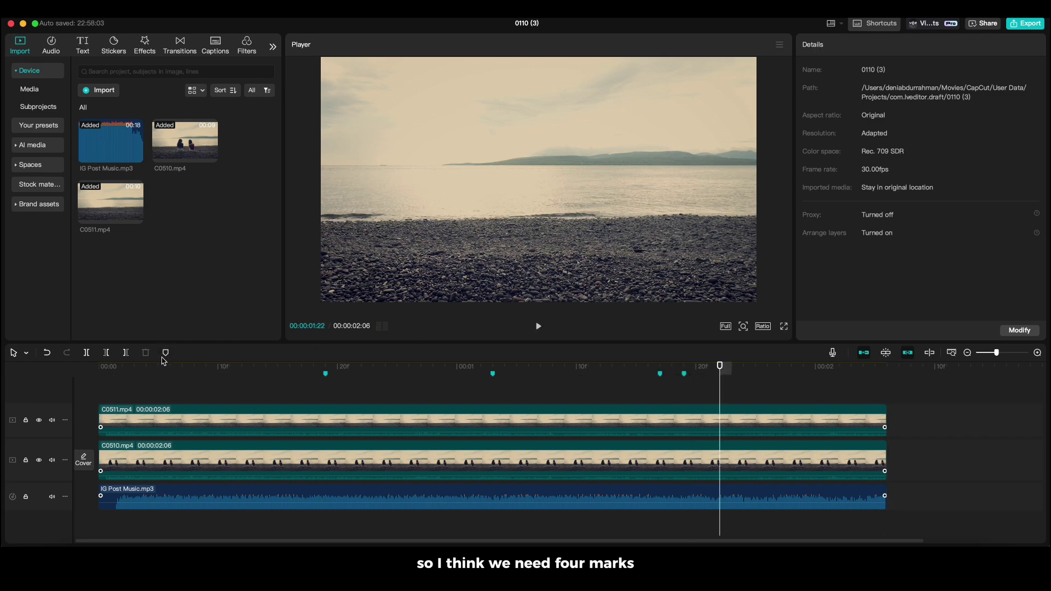
{"action": "left_click", "coordinate": [757, 372]}
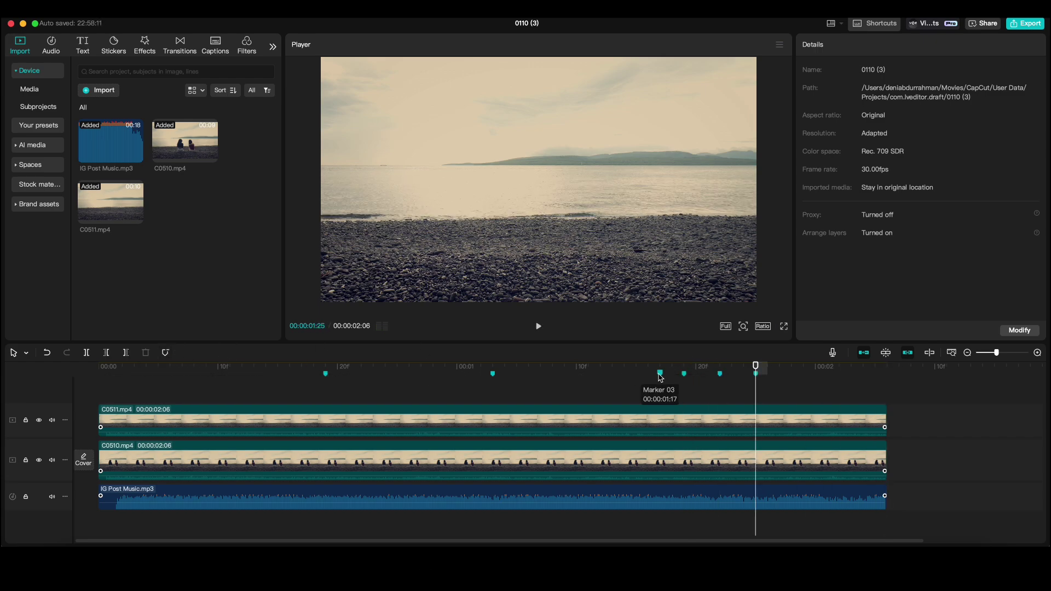
{"action": "key", "text": "space"}
{"action": "key", "text": "space"}
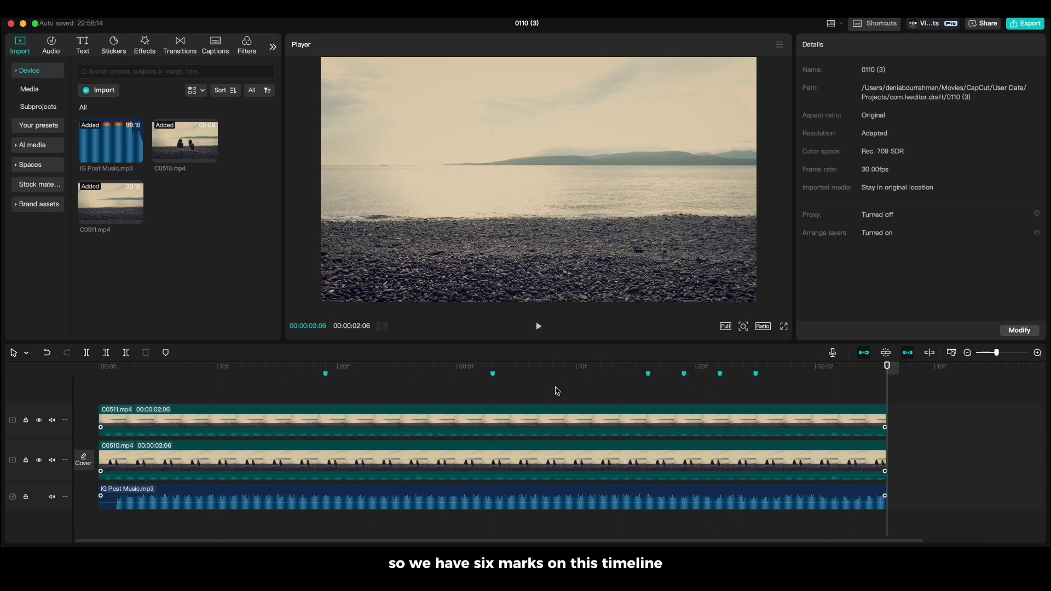
Trim the start of the C0511 background so it begins at the first marker
{"action": "left_click", "coordinate": [393, 413]}
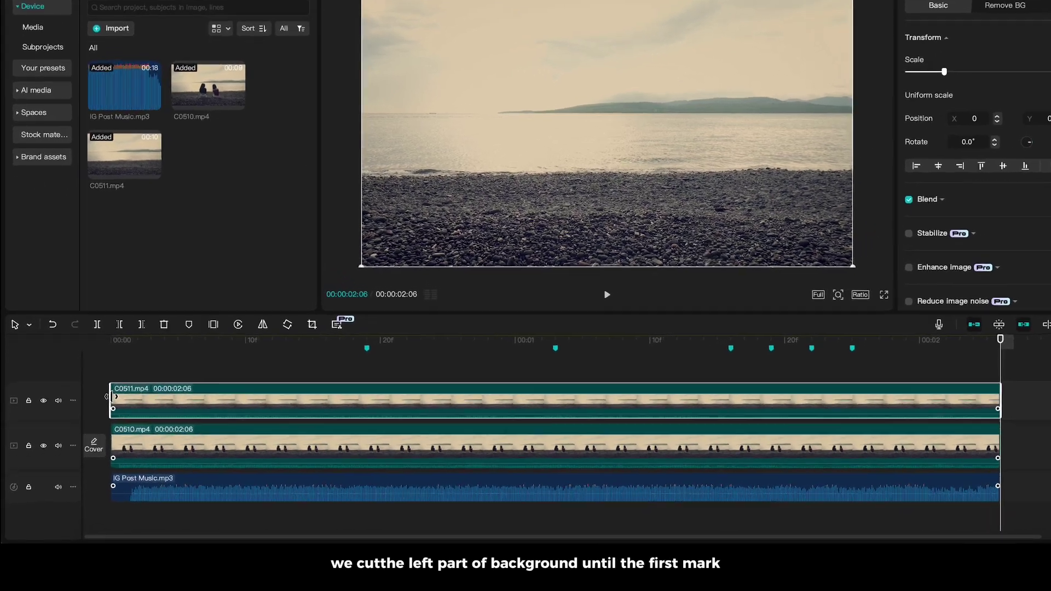
{"action": "left_click_drag", "start_coordinate": [100, 416], "coordinate": [157, 415]}
{"action": "left_click_drag", "start_coordinate": [195, 377], "coordinate": [403, 366]}
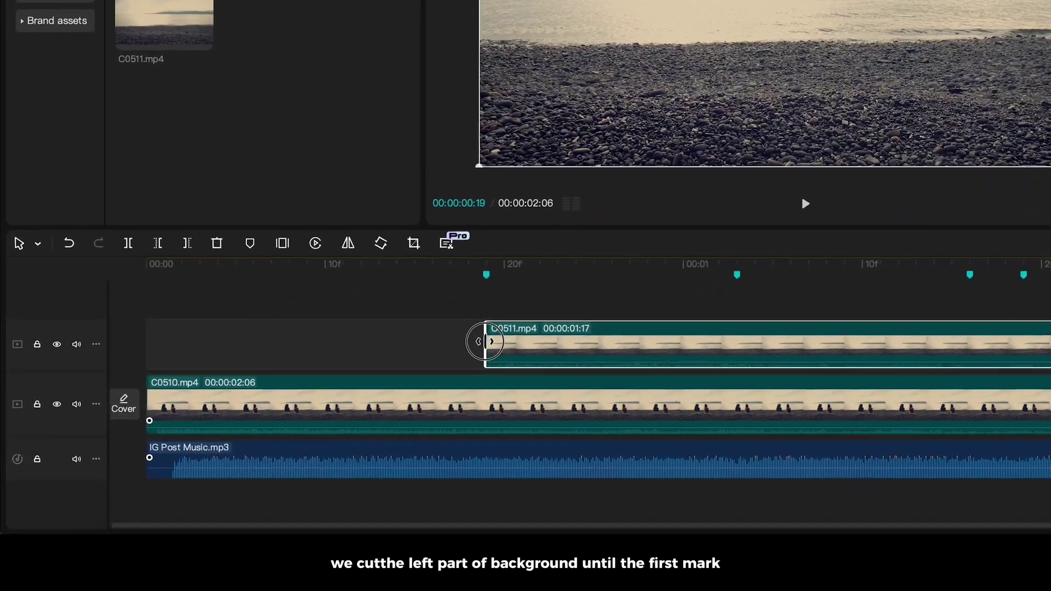
{"action": "left_click", "coordinate": [489, 313]}
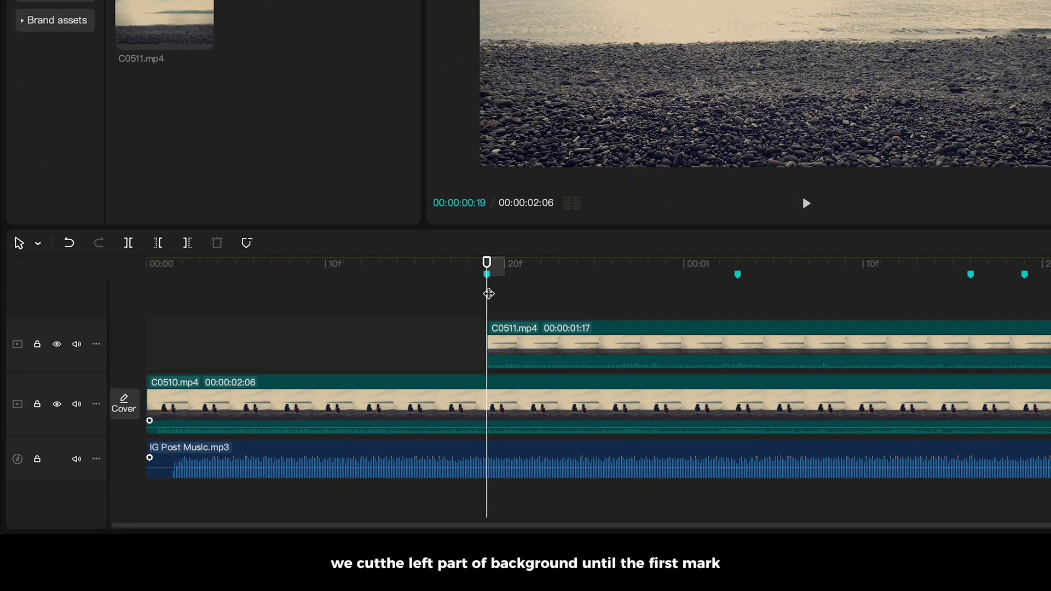
Give C0511 a rectangle mask over the right-hand girl, height 860, with feather 6
{"action": "left_click", "coordinate": [571, 340]}
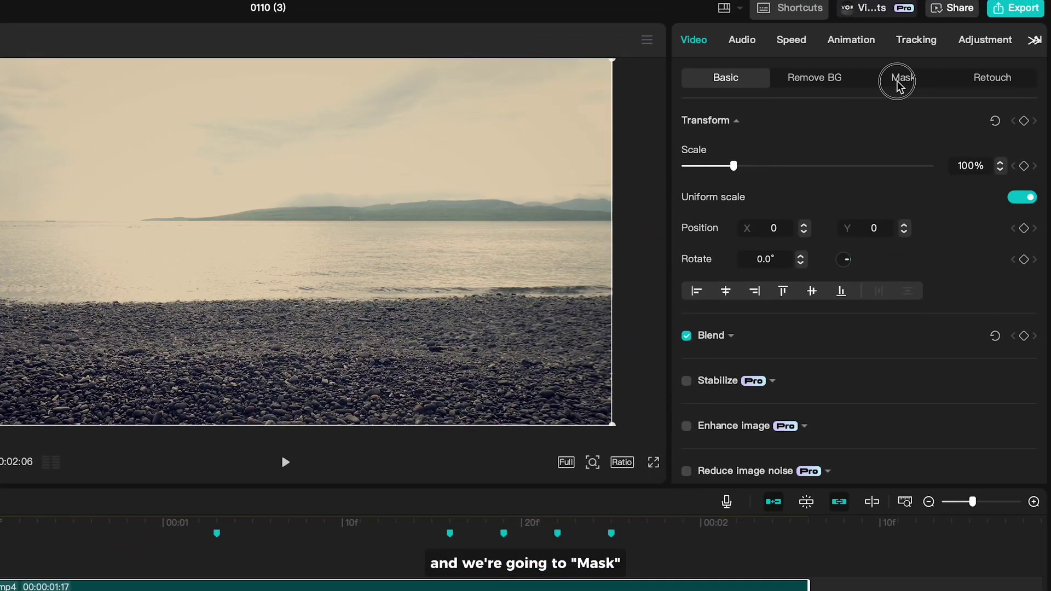
{"action": "left_click", "coordinate": [897, 82]}
{"action": "left_click", "coordinate": [955, 178]}
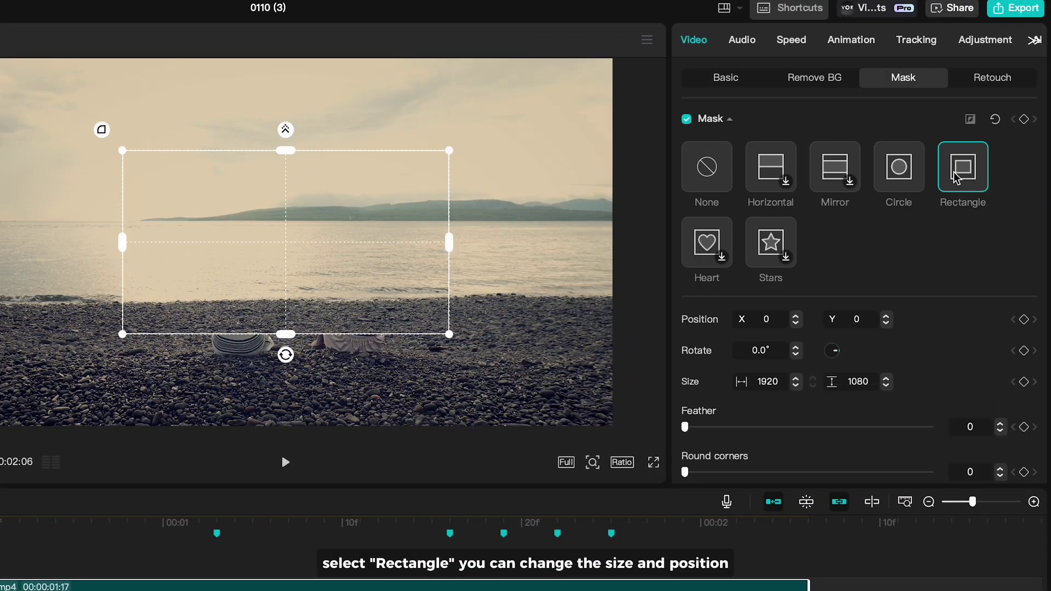
{"action": "left_click_drag", "start_coordinate": [450, 242], "coordinate": [406, 291]}
{"action": "mouse_move", "coordinate": [350, 385]}
{"action": "left_mouse_down"}
{"action": "mouse_move", "coordinate": [359, 343]}
{"action": "mouse_move", "coordinate": [348, 371]}
{"action": "left_mouse_up"}
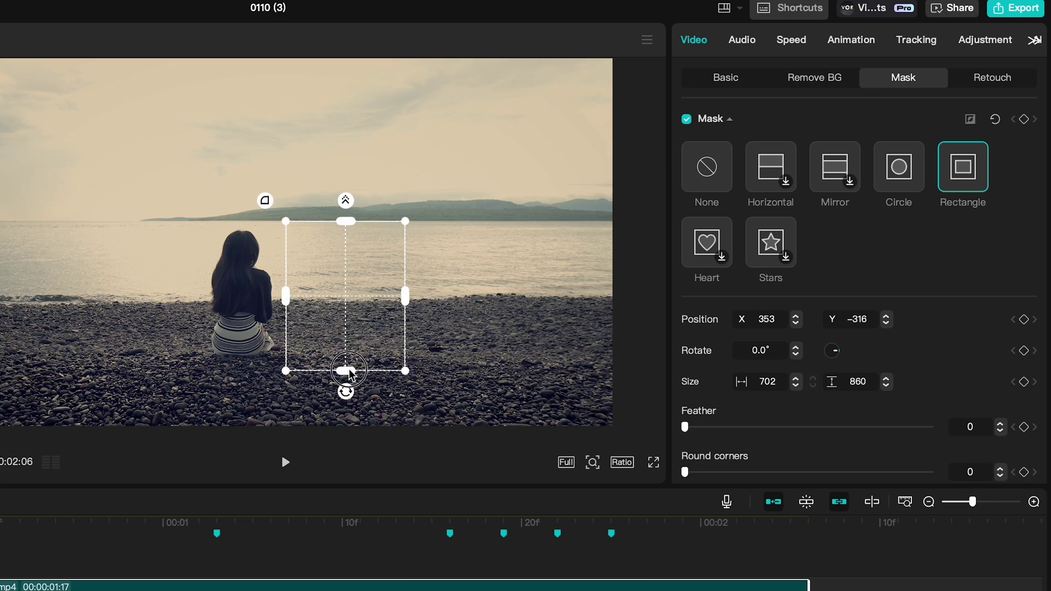
{"action": "left_click_drag", "start_coordinate": [689, 427], "coordinate": [700, 427]}
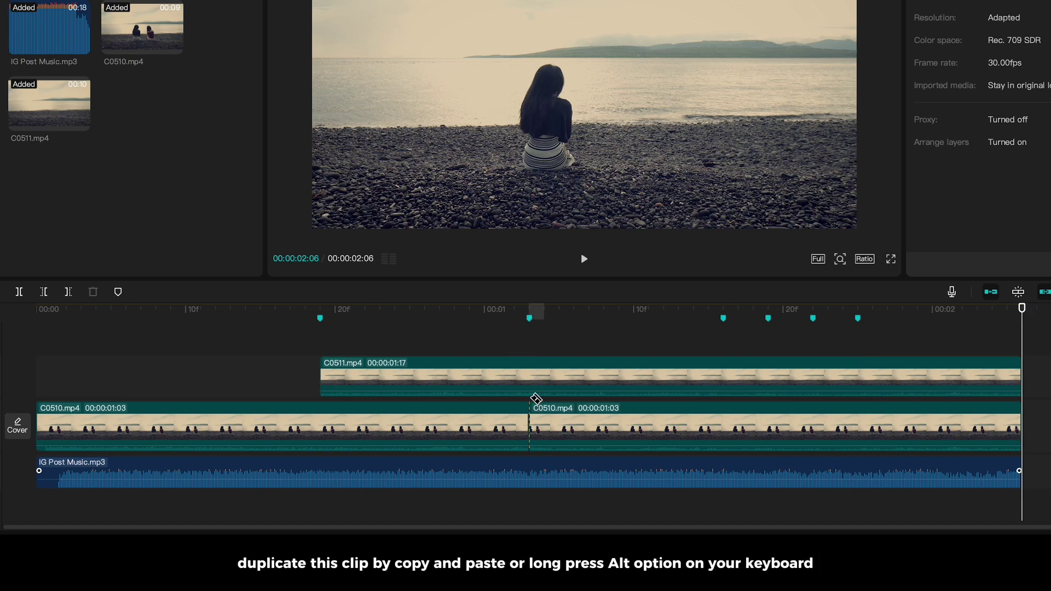
Copy C0510's second half from 00:00:01:03 onto a new top track, ending at the last marker
{"action": "left_click", "coordinate": [536, 347]}
{"action": "left_click", "coordinate": [612, 426]}
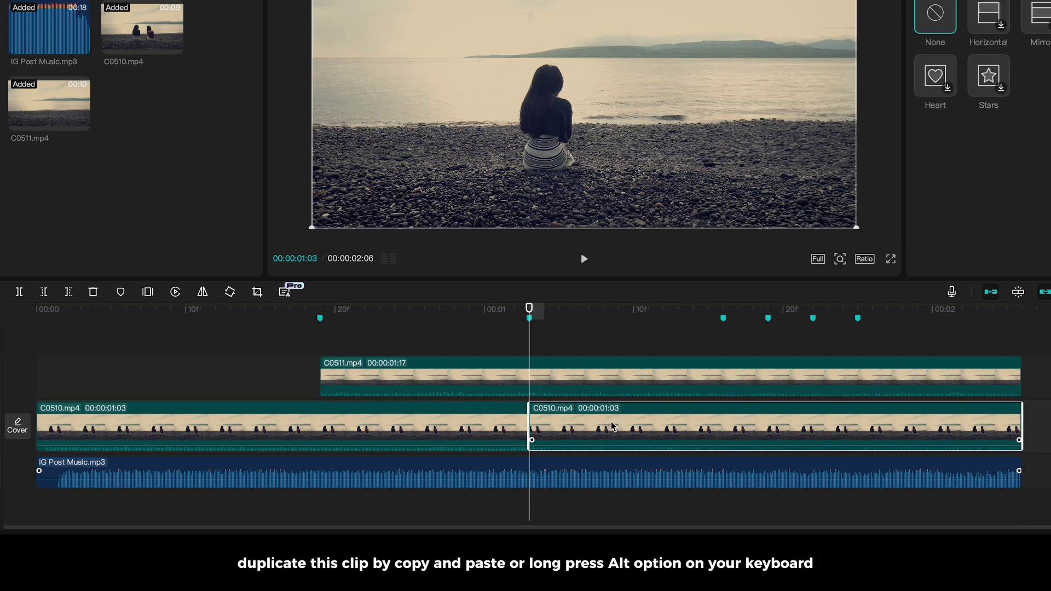
{"action": "left_click_drag", "start_coordinate": [617, 423], "coordinate": [618, 333]}
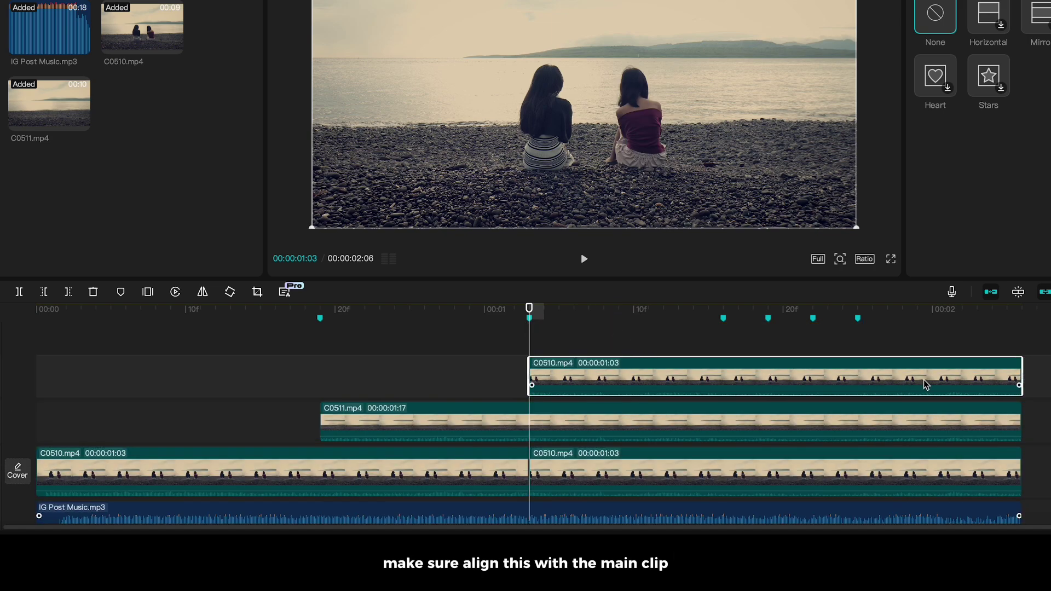
{"action": "left_click_drag", "start_coordinate": [1012, 378], "coordinate": [858, 378]}
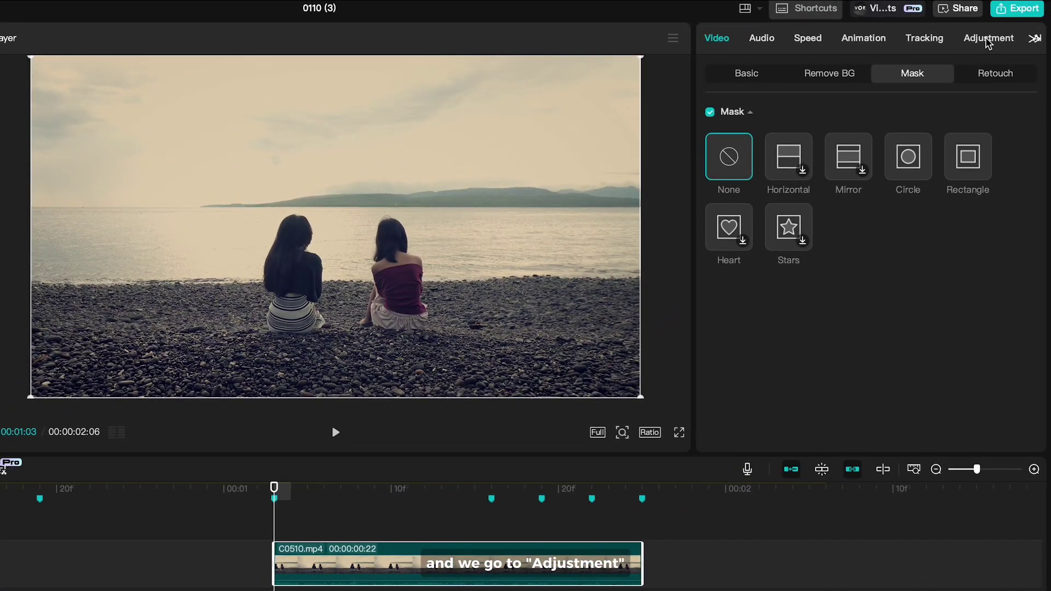
Remove all saturation from the top C0510 clip to make it black and white
{"action": "left_click", "coordinate": [987, 39]}
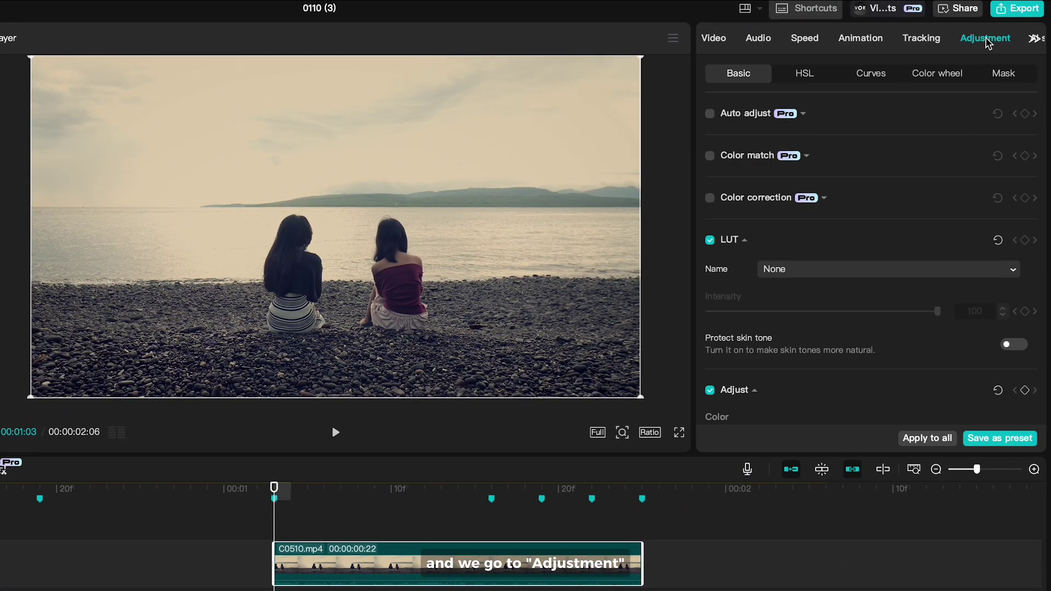
{"action": "scroll", "coordinate": [877, 295], "scroll_direction": "down", "scroll_amount": 4}
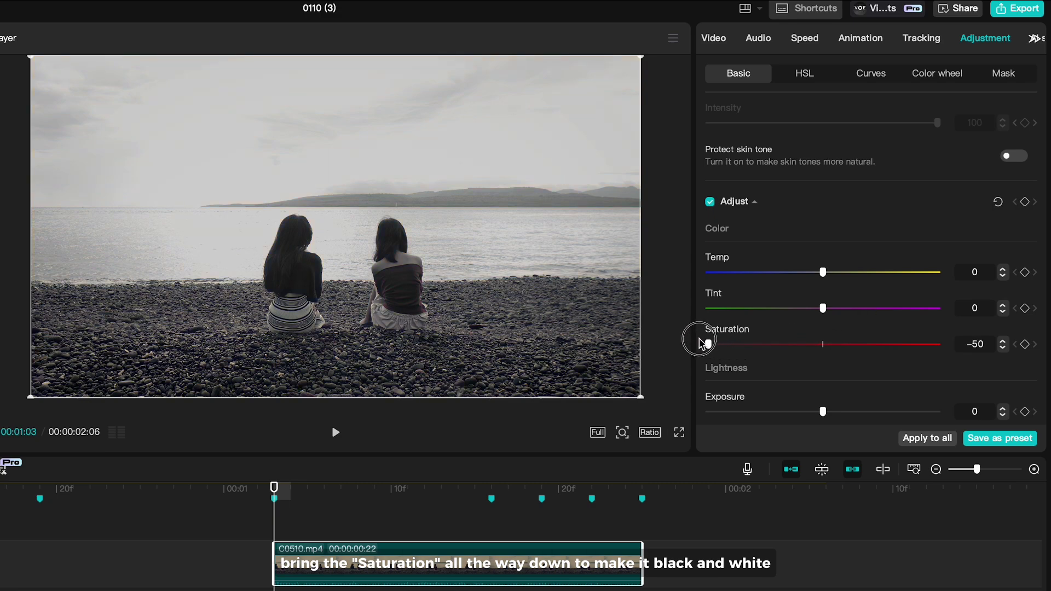
{"action": "left_click_drag", "start_coordinate": [706, 344], "coordinate": [698, 340]}
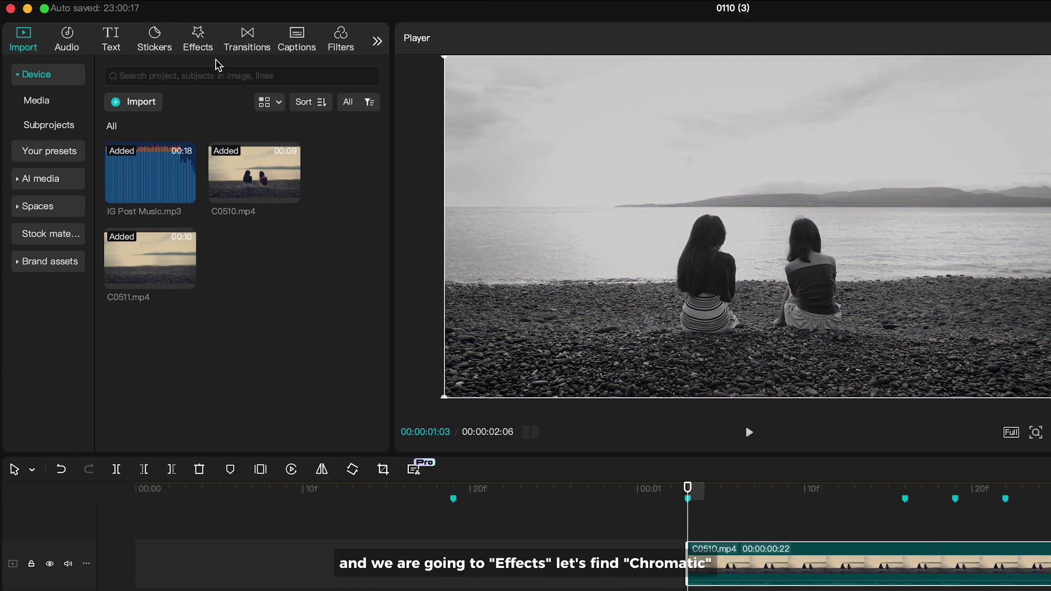
Apply the Chromatic Quirk effect to the top C0510 clip, lateral chromatic aberration at 55
{"action": "left_click", "coordinate": [207, 52]}
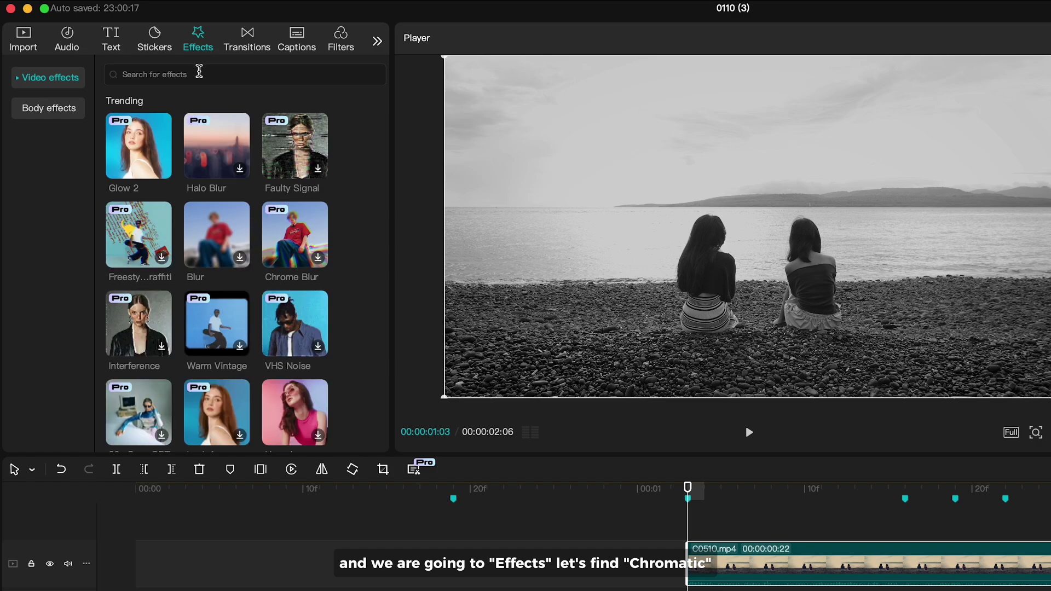
{"action": "left_click", "coordinate": [199, 71]}
{"action": "type", "text": "chromatic"}
{"action": "key", "text": "Return"}
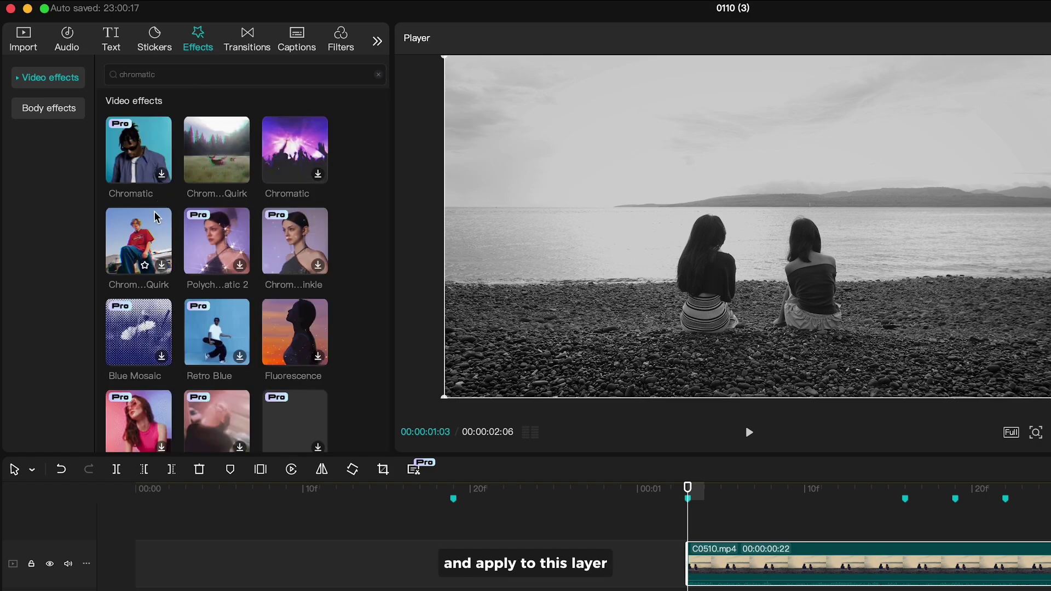
{"action": "left_click_drag", "start_coordinate": [156, 216], "coordinate": [632, 467]}
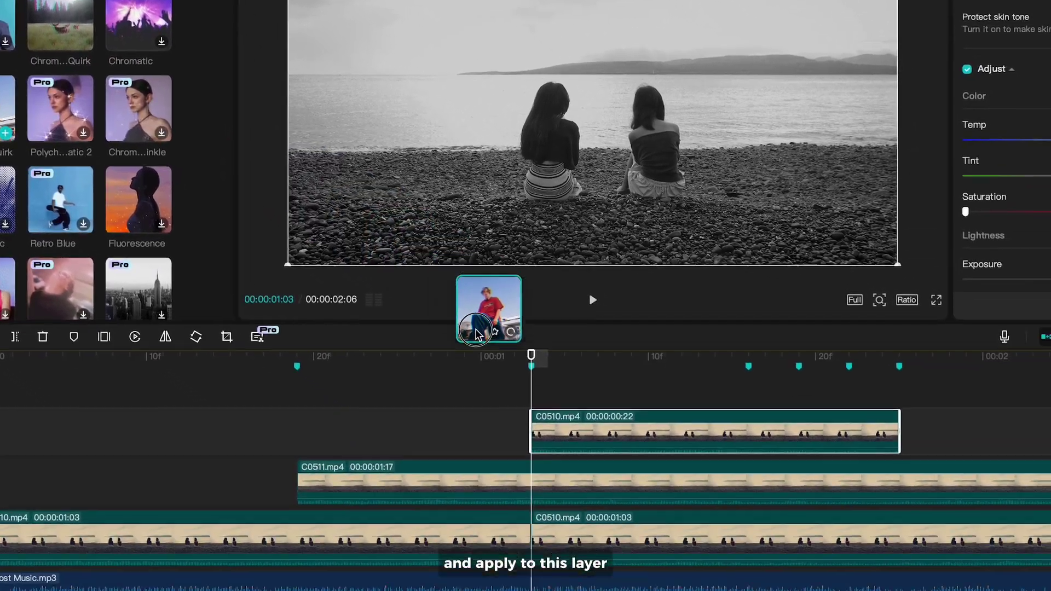
{"action": "left_click_drag", "start_coordinate": [475, 334], "coordinate": [559, 433]}
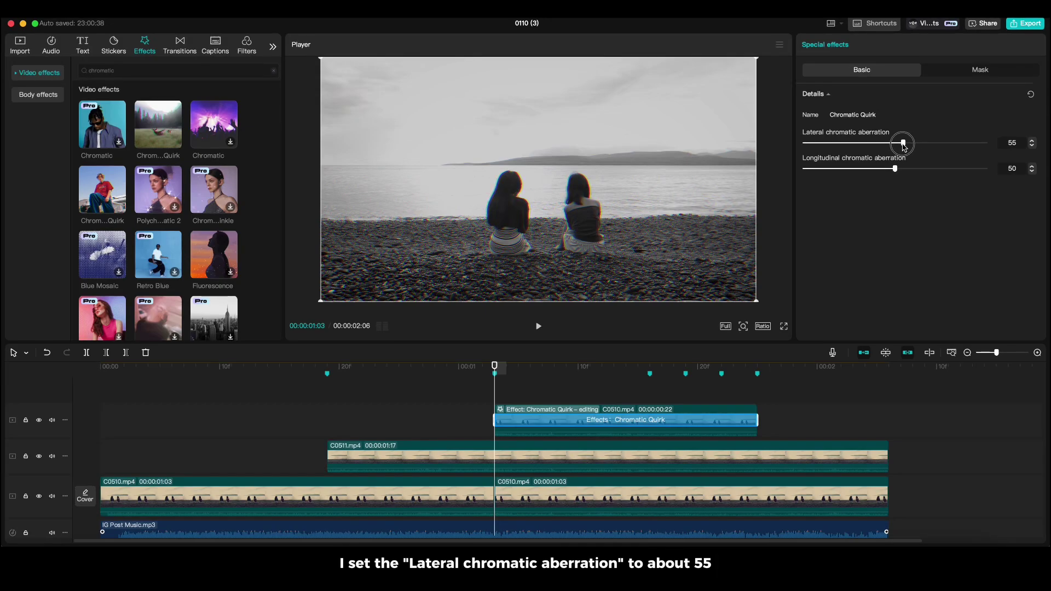
{"action": "left_click", "coordinate": [544, 391]}
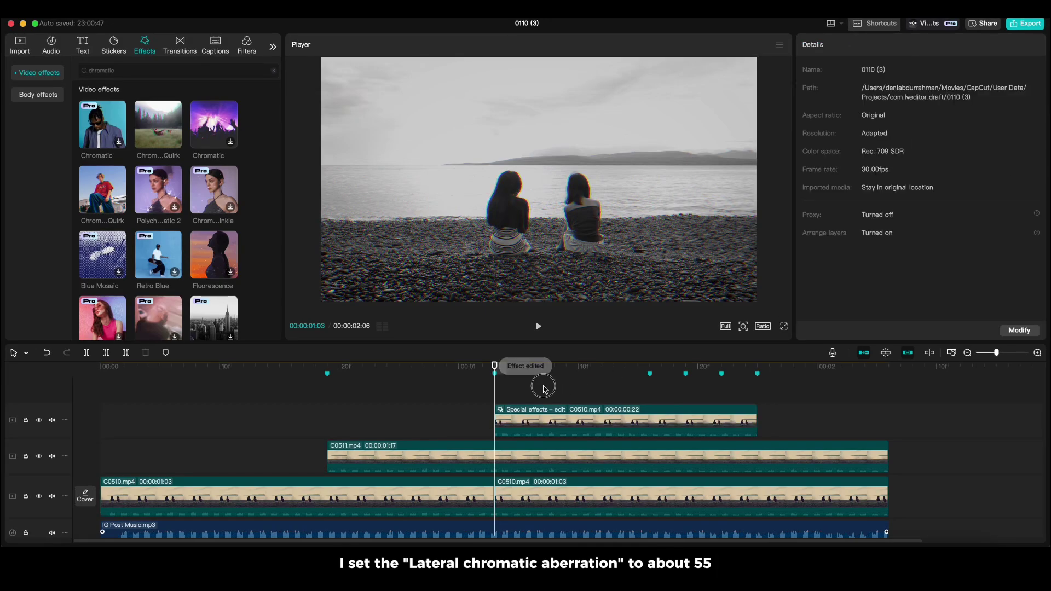
Fit a rectangle mask around the right-hand girl on the top clip and split it at the markers
{"action": "left_click", "coordinate": [566, 428]}
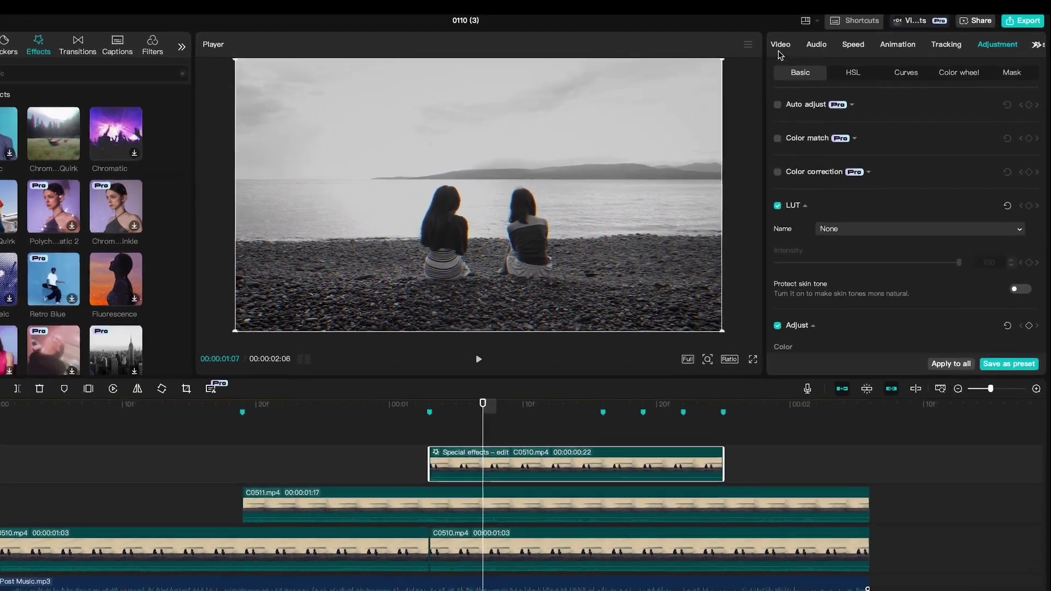
{"action": "left_click", "coordinate": [809, 44]}
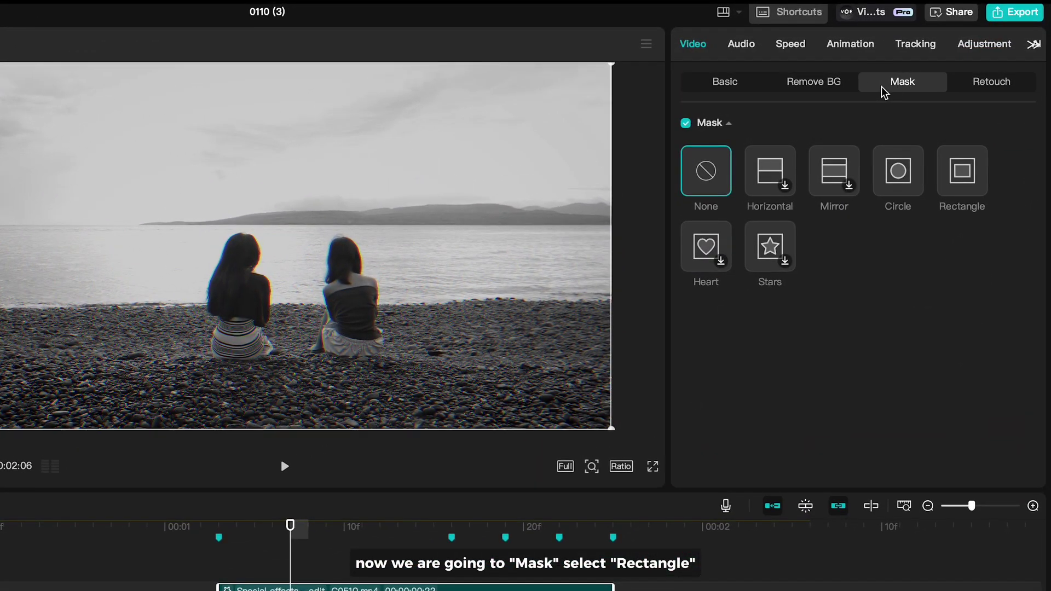
{"action": "left_click", "coordinate": [953, 183]}
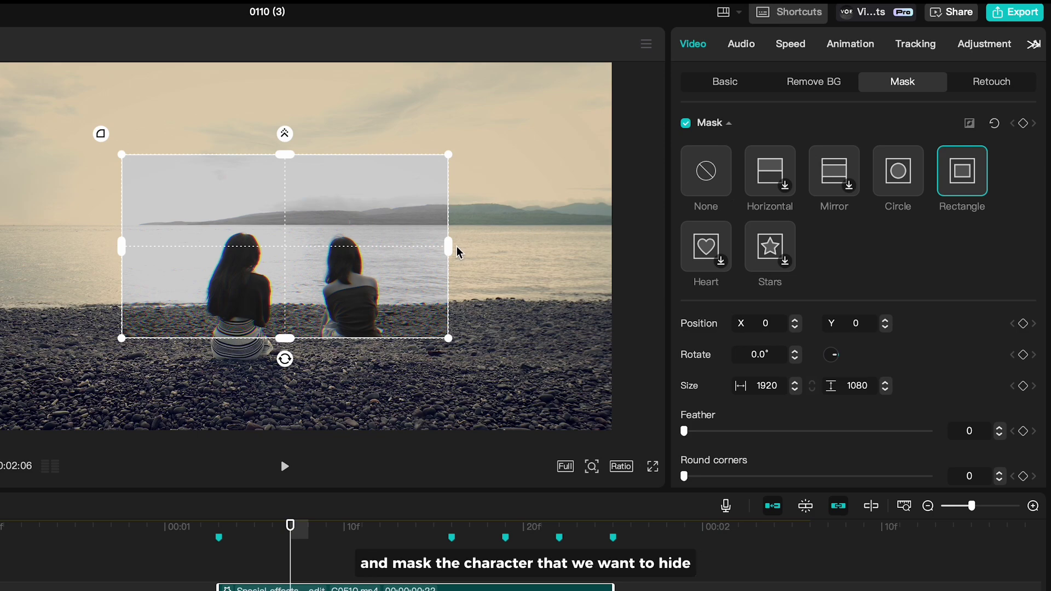
{"action": "left_click_drag", "start_coordinate": [455, 249], "coordinate": [389, 293]}
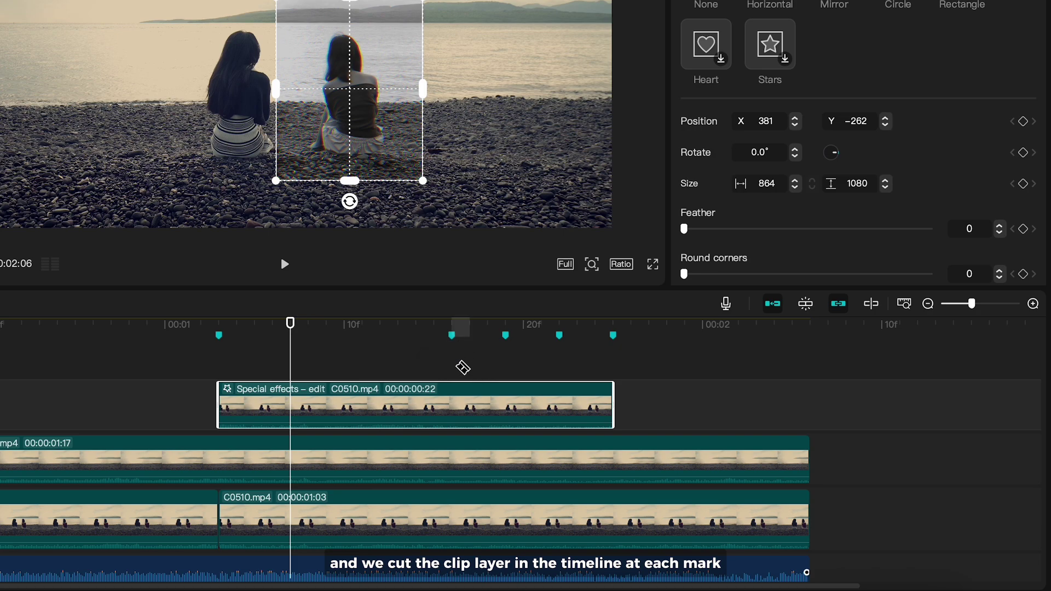
{"action": "left_click", "coordinate": [459, 395]}
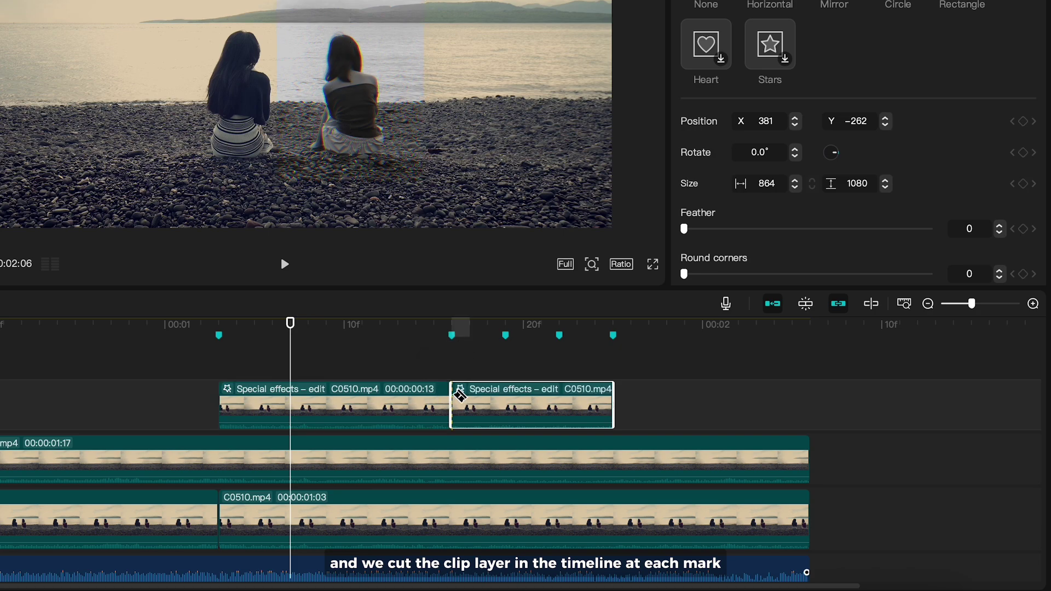
{"action": "left_click", "coordinate": [505, 400]}
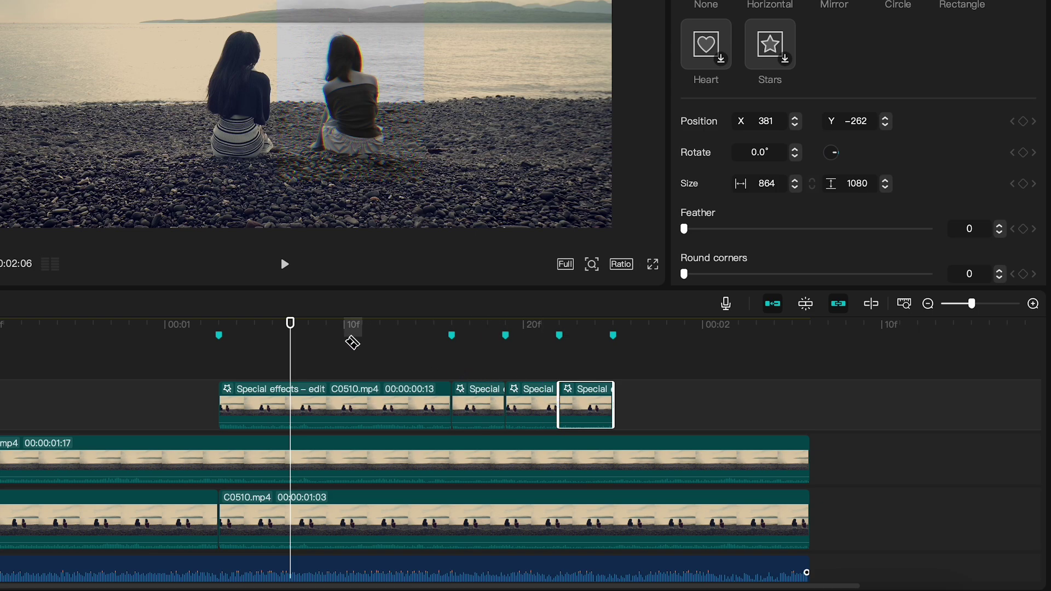
Shrink the mask around the girl on the second clip piece
{"action": "left_click_drag", "start_coordinate": [291, 324], "coordinate": [469, 330]}
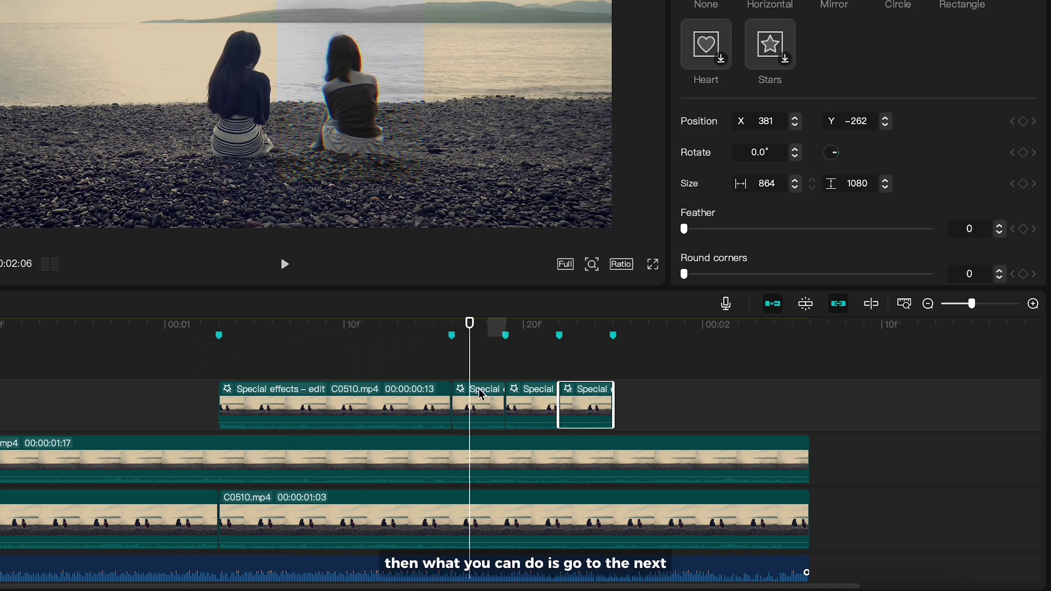
{"action": "left_click", "coordinate": [473, 422]}
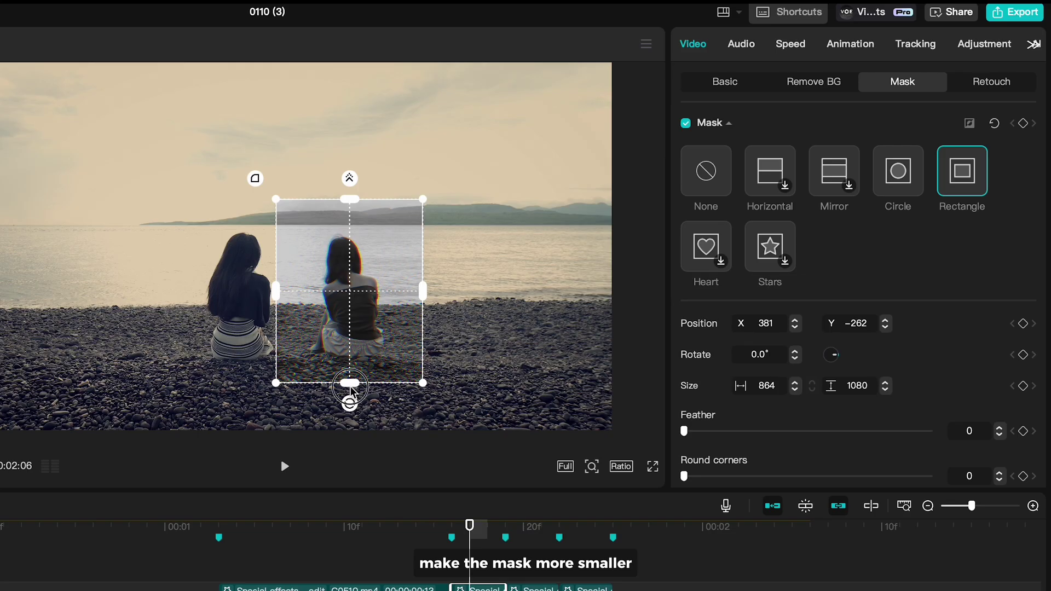
{"action": "left_click_drag", "start_coordinate": [349, 180], "coordinate": [349, 145]}
{"action": "left_click_drag", "start_coordinate": [422, 295], "coordinate": [373, 300]}
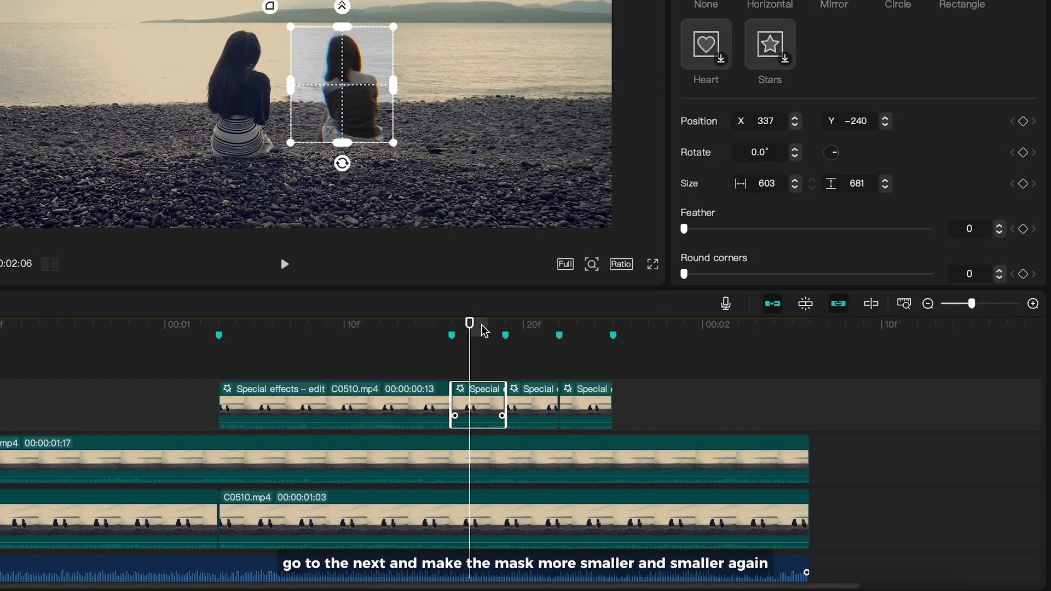
Shrink the masks further on the third and last pieces, ending at 205×204
{"action": "left_click_drag", "start_coordinate": [479, 529], "coordinate": [508, 530]}
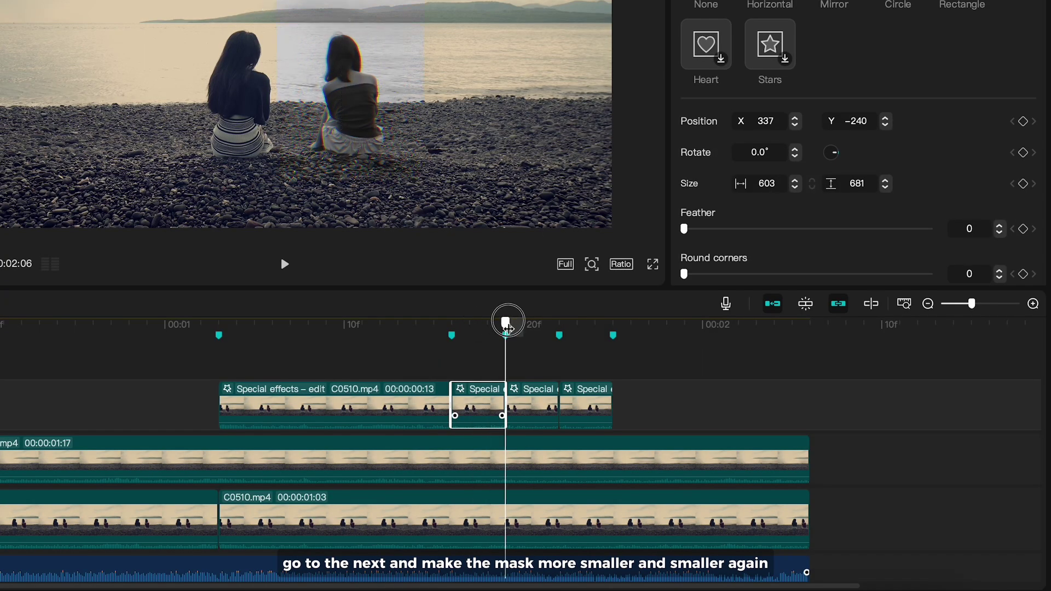
{"action": "left_click", "coordinate": [533, 412]}
{"action": "left_click_drag", "start_coordinate": [348, 383], "coordinate": [348, 340]}
{"action": "left_click_drag", "start_coordinate": [422, 288], "coordinate": [384, 289]}
{"action": "mouse_move", "coordinate": [368, 323]}
{"action": "left_mouse_down"}
{"action": "mouse_move", "coordinate": [352, 286]}
{"action": "mouse_move", "coordinate": [383, 268]}
{"action": "mouse_move", "coordinate": [371, 343]}
{"action": "left_mouse_up"}
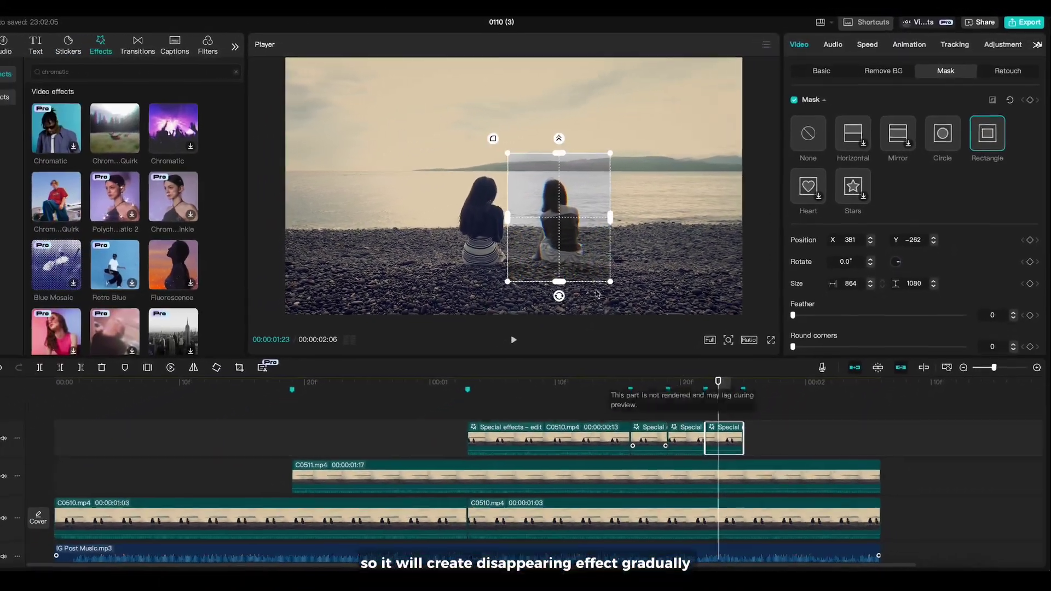
{"action": "left_click_drag", "start_coordinate": [559, 281], "coordinate": [578, 230]}
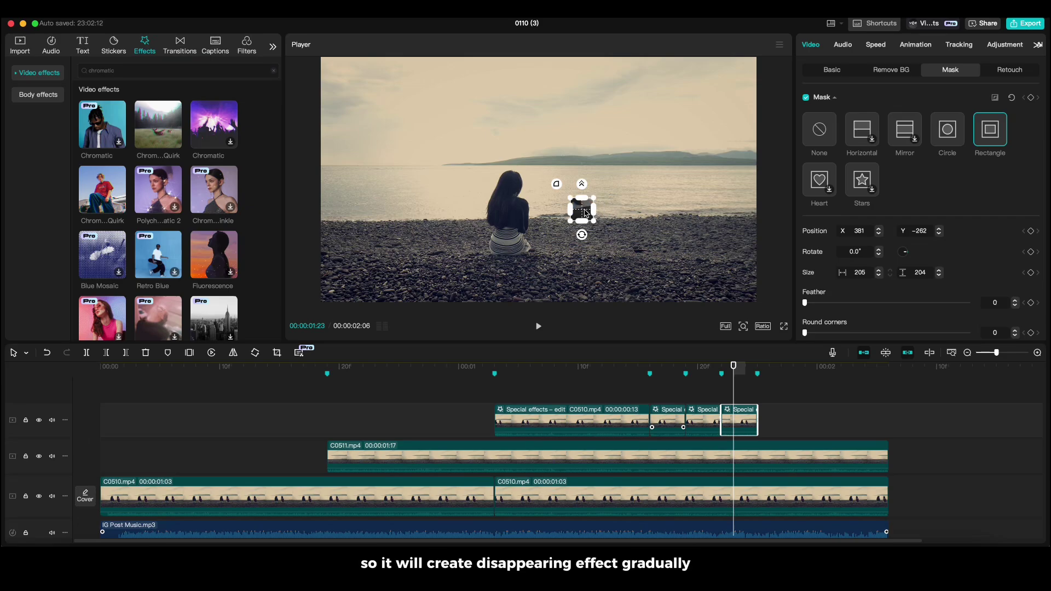
{"action": "left_click_drag", "start_coordinate": [582, 187], "coordinate": [580, 187]}
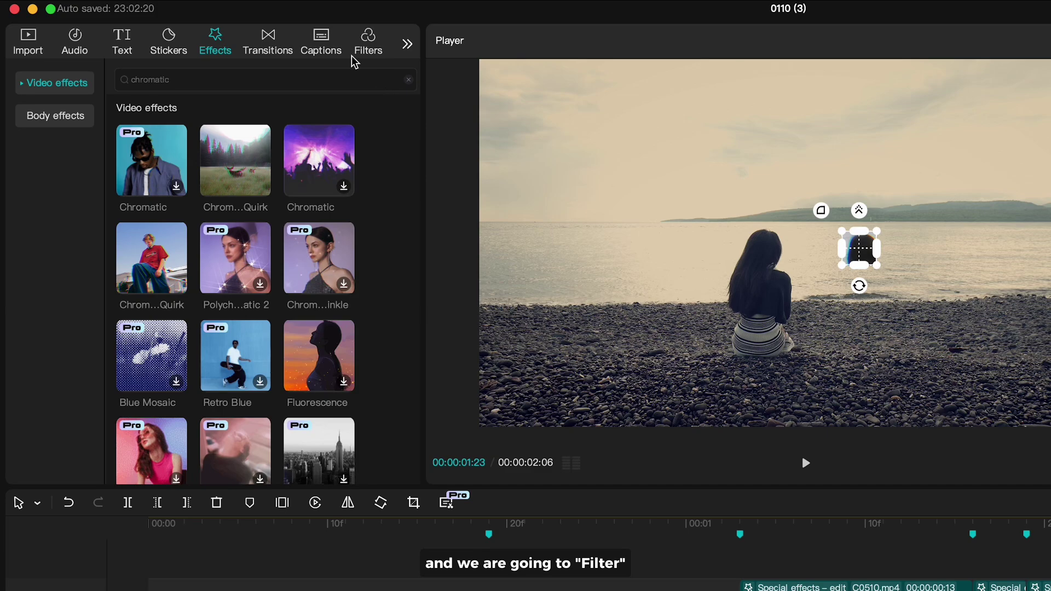
Apply the Negative filter to the masked pieces of the top clip
{"action": "left_click", "coordinate": [361, 50]}
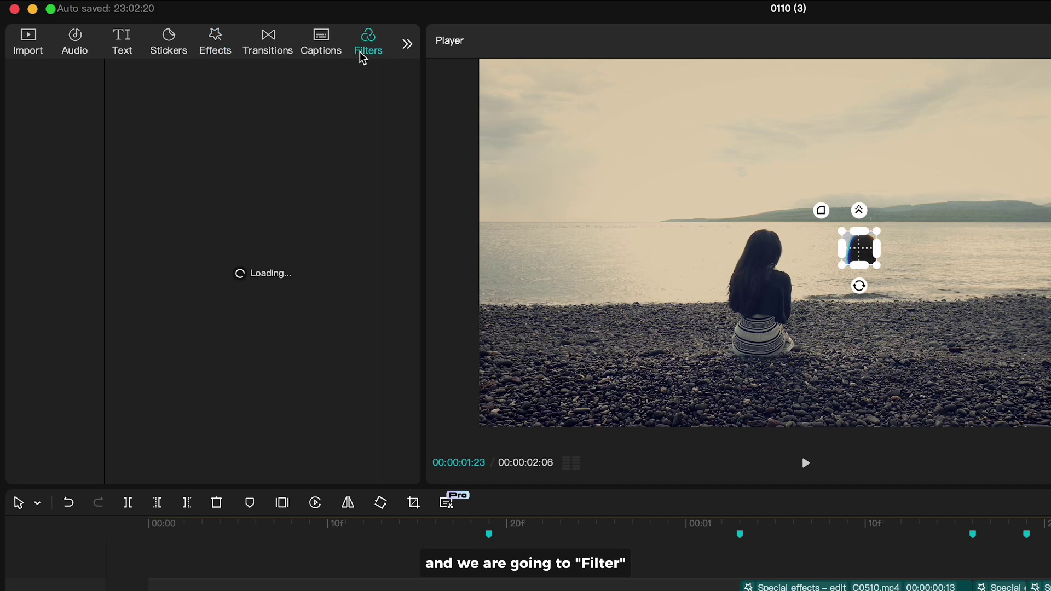
{"action": "left_click", "coordinate": [251, 81]}
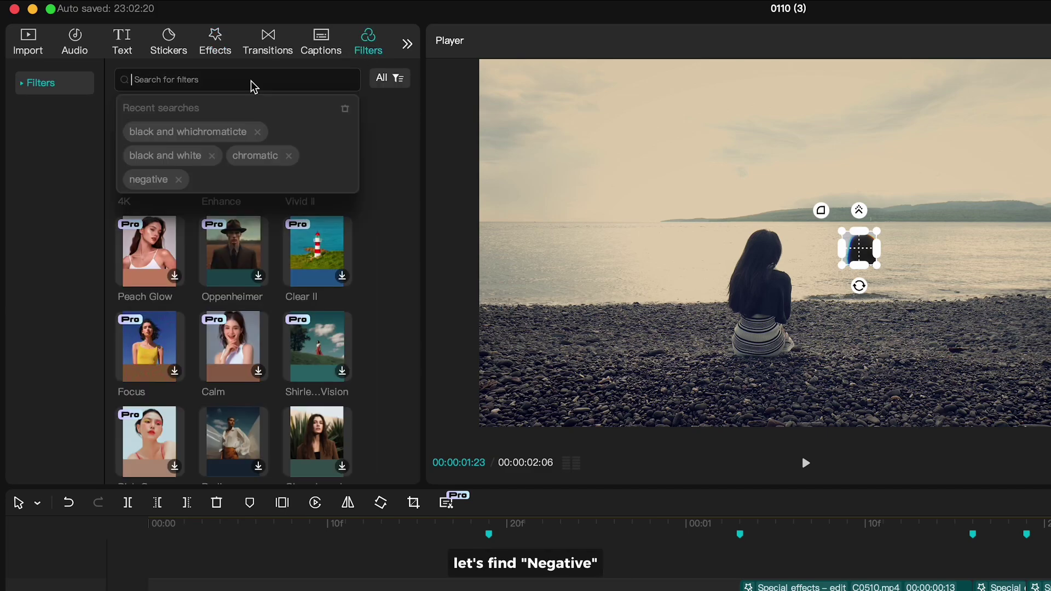
{"action": "type", "text": "negative"}
{"action": "key", "text": "Return"}
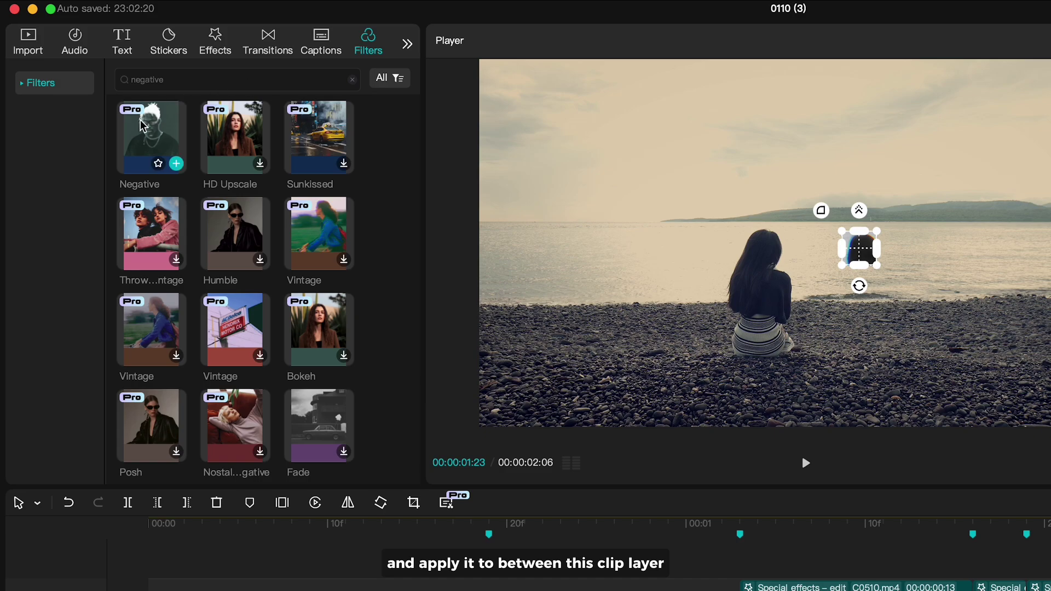
{"action": "left_click_drag", "start_coordinate": [141, 128], "coordinate": [976, 582]}
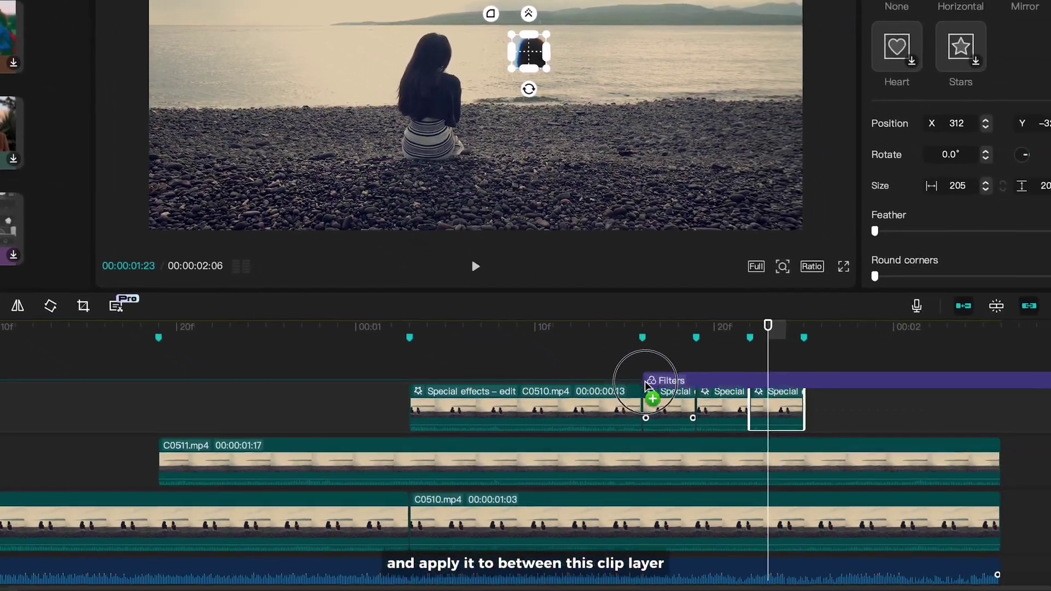
{"action": "left_click_drag", "start_coordinate": [646, 385], "coordinate": [655, 404]}
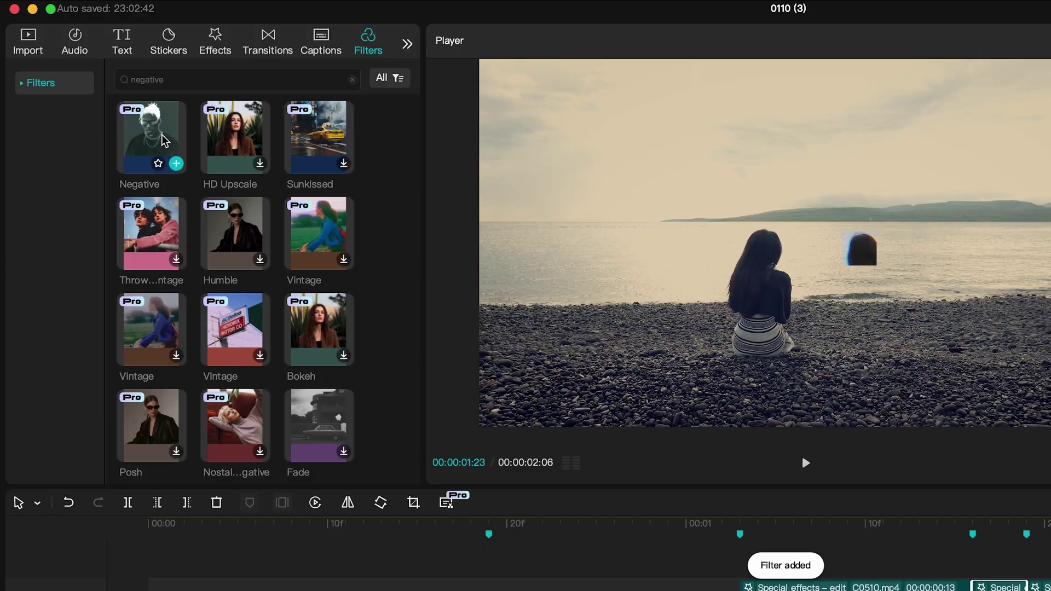
{"action": "left_click_drag", "start_coordinate": [148, 129], "coordinate": [1050, 588]}
{"action": "left_click_drag", "start_coordinate": [758, 391], "coordinate": [765, 401]}
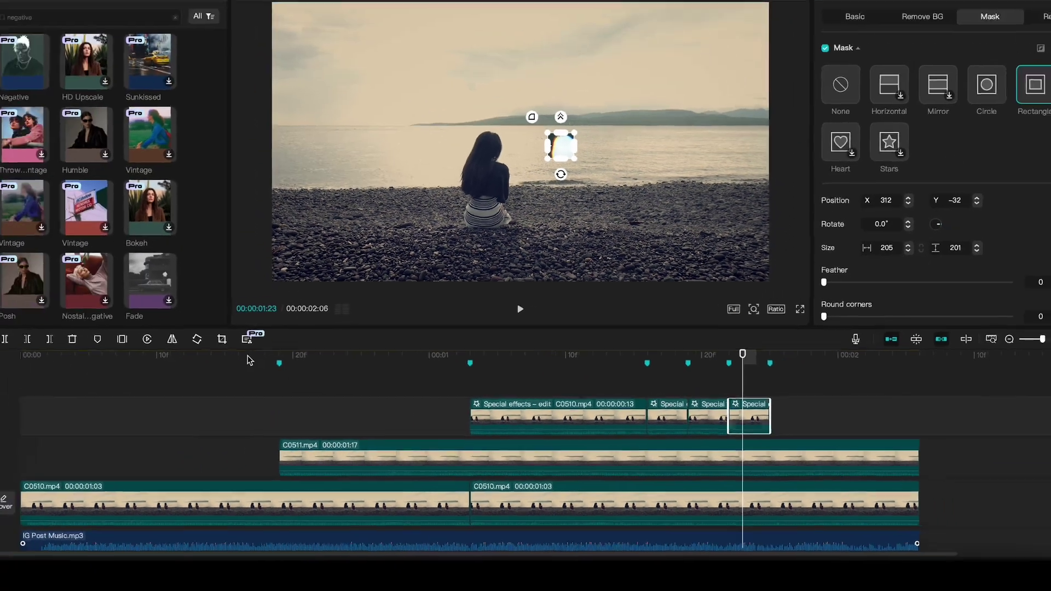
Play back the edit to review the masked girl appearing from 00:00:01:03
{"action": "left_click", "coordinate": [89, 330]}
{"action": "left_click", "coordinate": [280, 370]}
{"action": "key", "text": "space"}
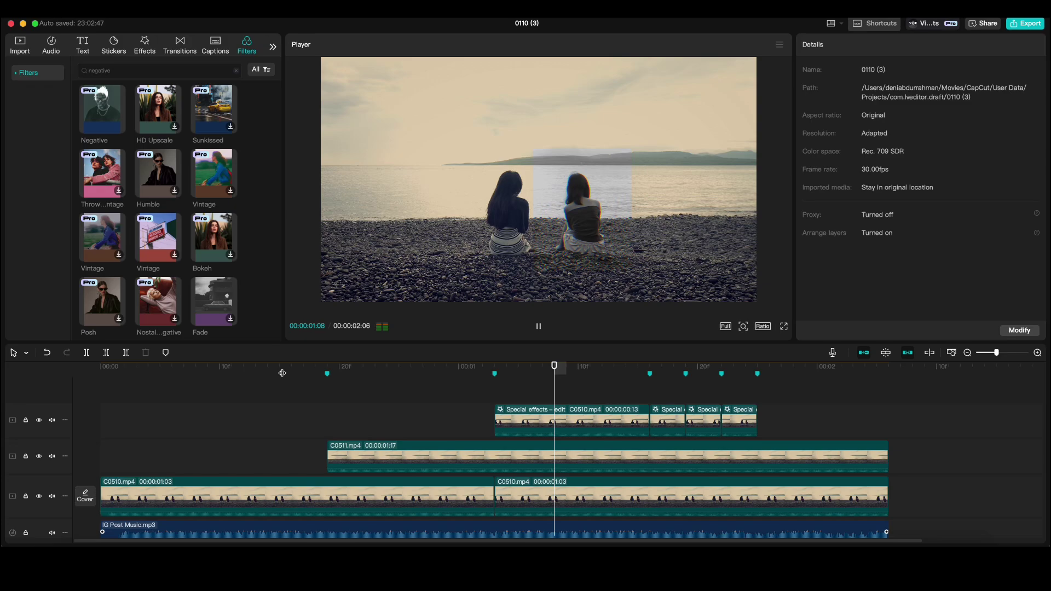
{"action": "key", "text": "space"}
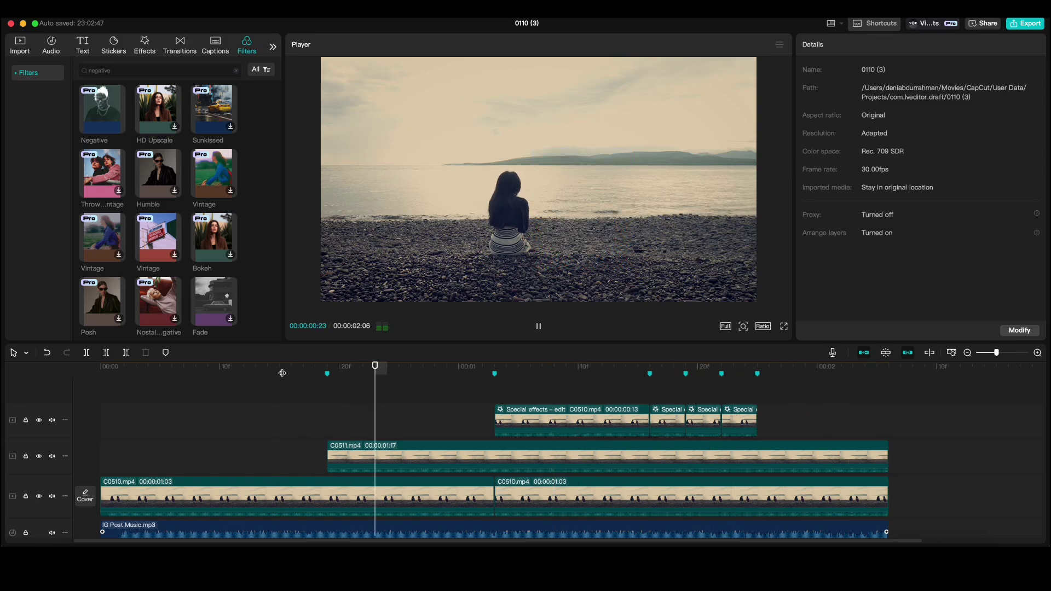
{"action": "left_click_drag", "start_coordinate": [417, 377], "coordinate": [508, 387]}
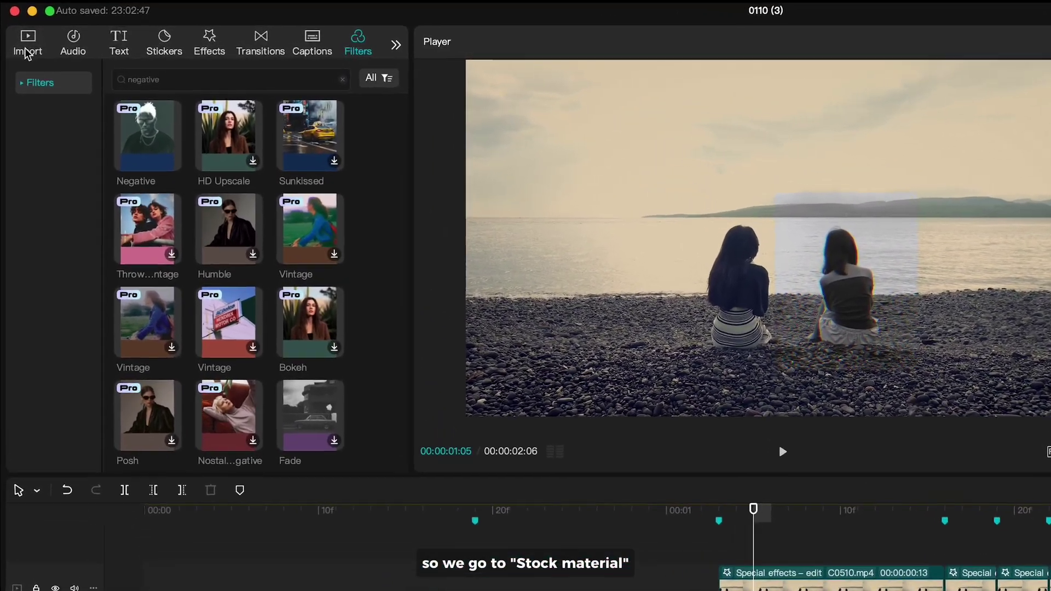
Add the white background from Stock material onto a new timeline track
{"action": "left_click", "coordinate": [19, 52]}
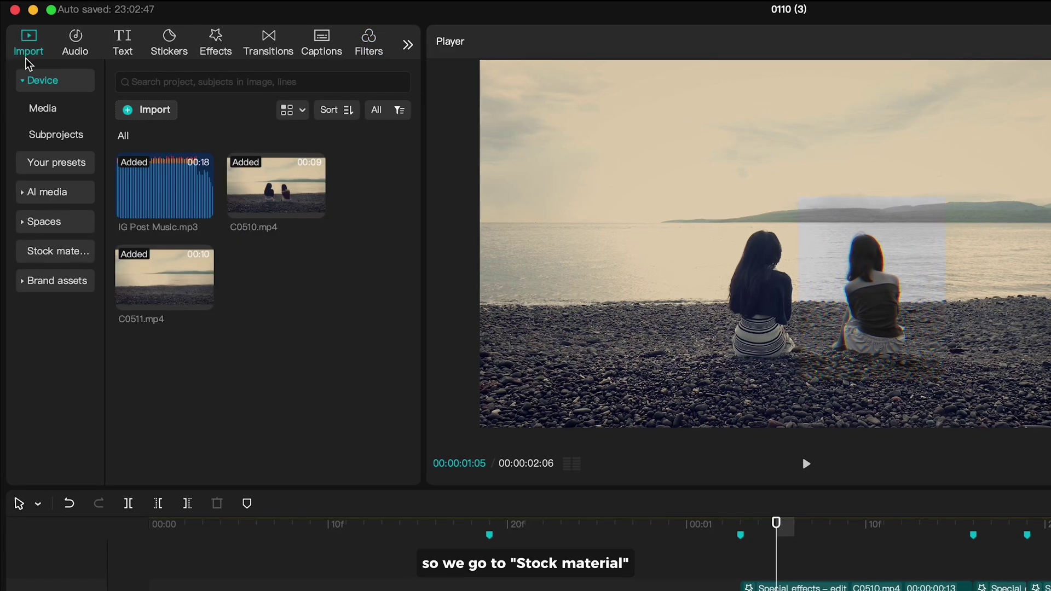
{"action": "left_click", "coordinate": [50, 255]}
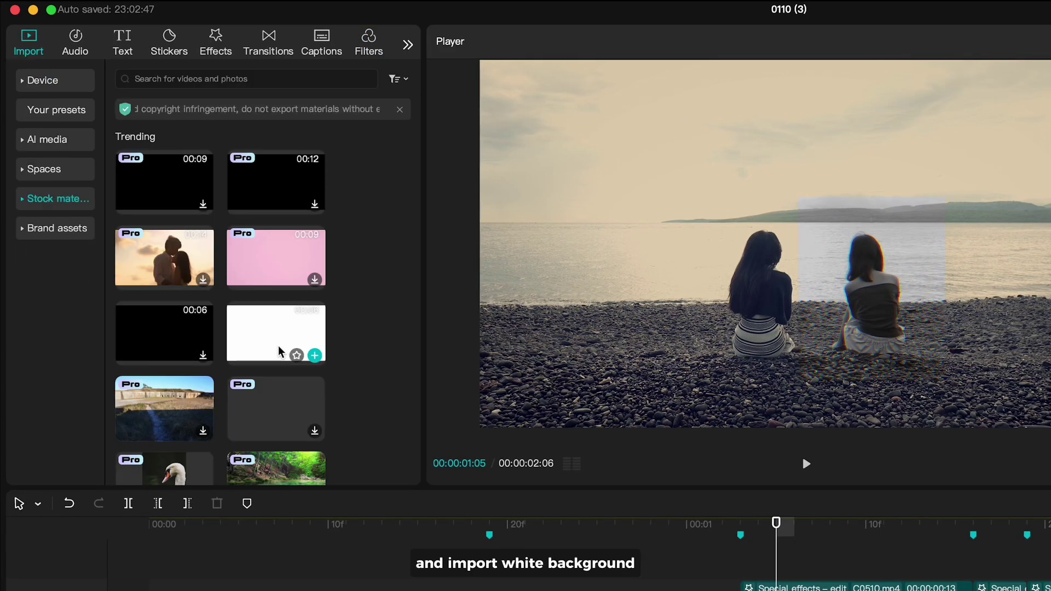
{"action": "left_click_drag", "start_coordinate": [279, 351], "coordinate": [615, 551]}
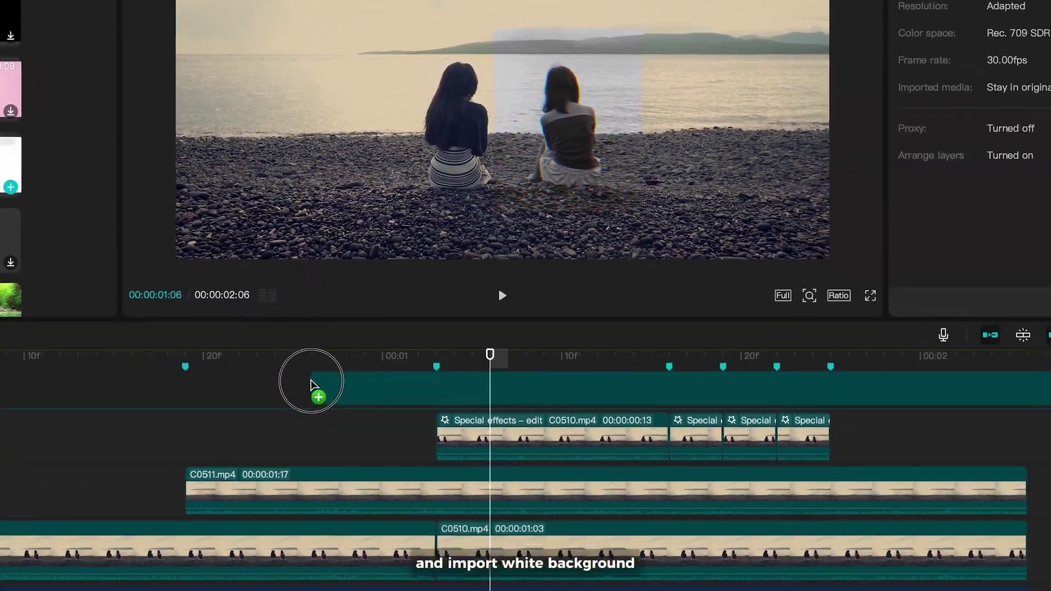
{"action": "left_click_drag", "start_coordinate": [310, 383], "coordinate": [313, 384]}
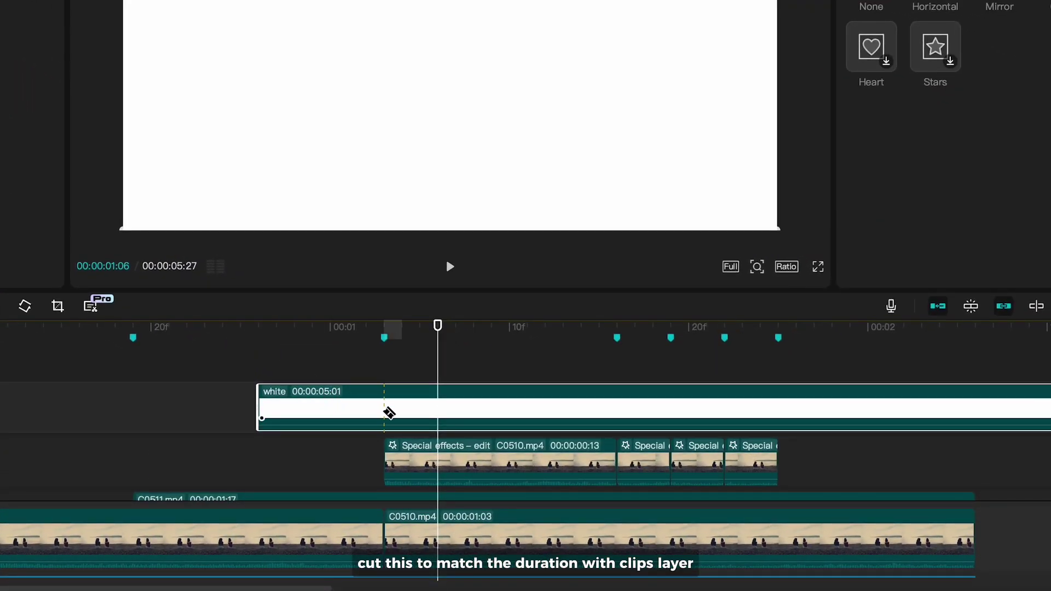
Trim the white clip to the effect clips' 00:00:00:22 span and move it beneath them
{"action": "left_click", "coordinate": [384, 410]}
{"action": "left_click", "coordinate": [787, 417]}
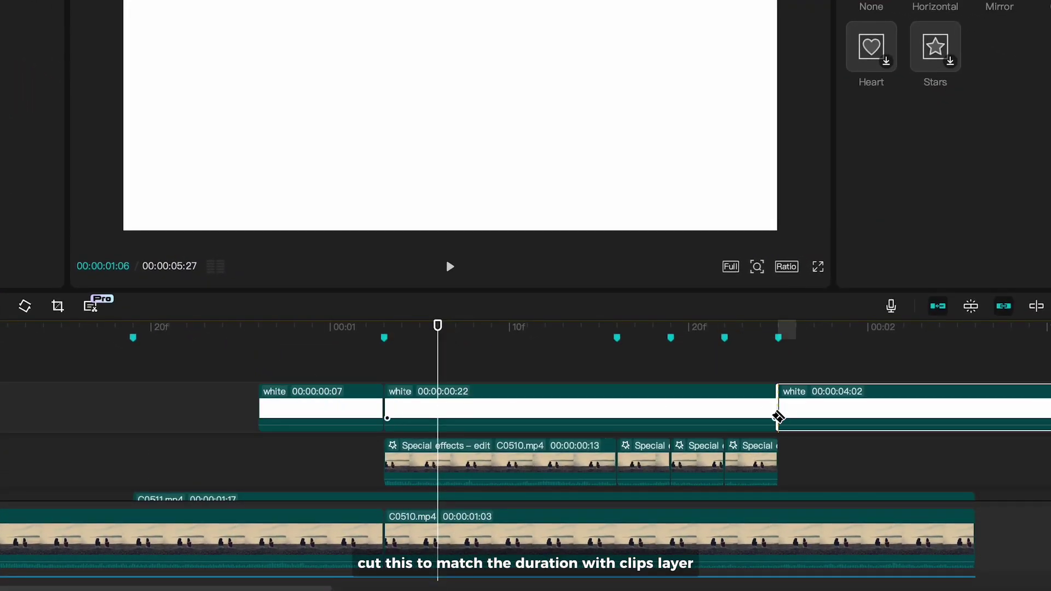
{"action": "key", "text": "Delete"}
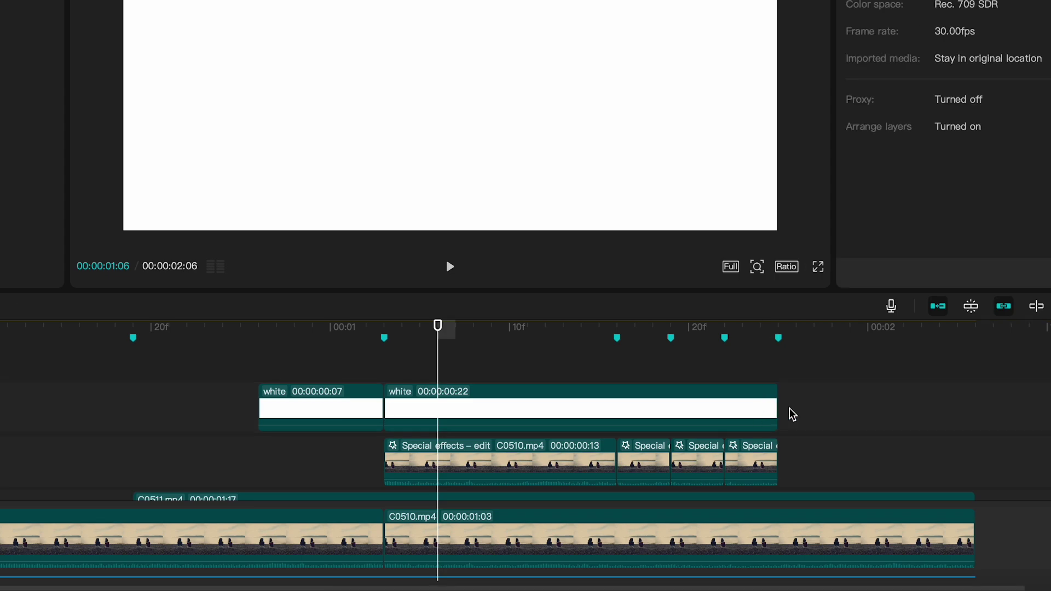
{"action": "left_click", "coordinate": [328, 407]}
{"action": "key", "text": "Delete"}
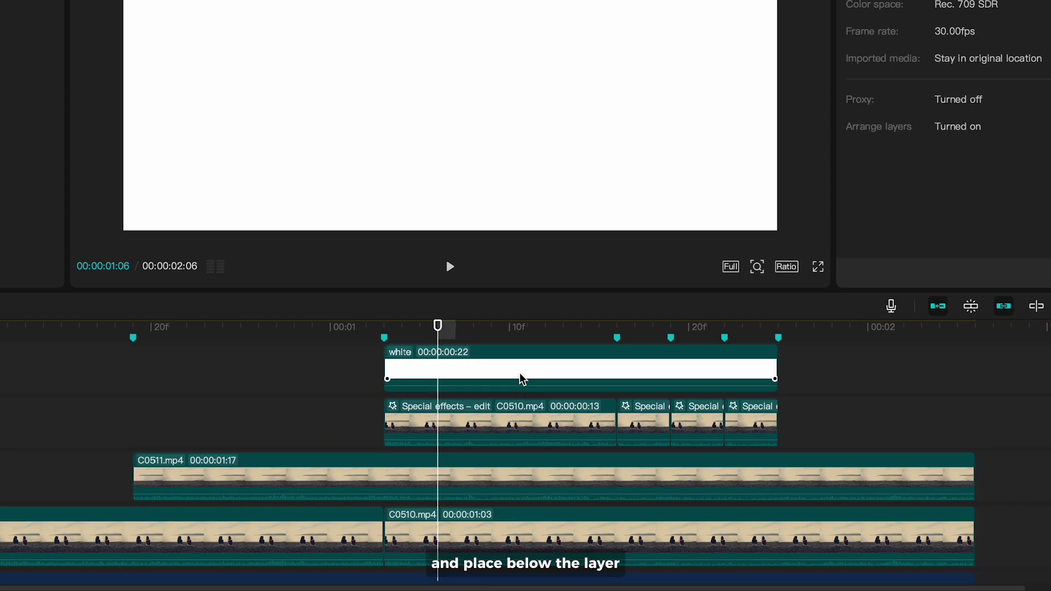
{"action": "left_click_drag", "start_coordinate": [518, 366], "coordinate": [522, 438]}
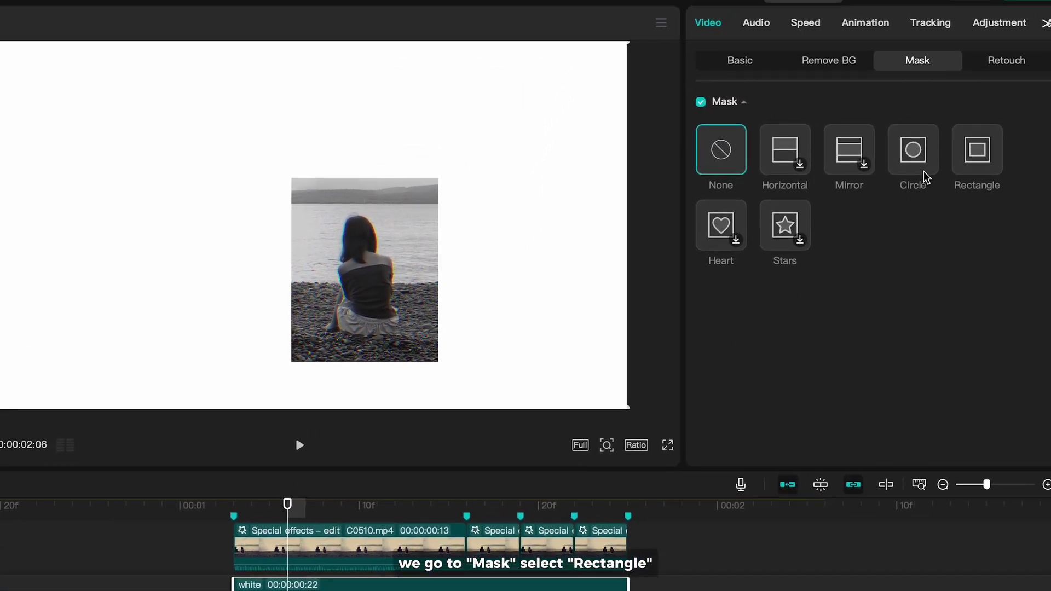
Frame the seated girl with a rectangle mask on the white clip and split it at the markers
{"action": "left_click", "coordinate": [961, 167]}
{"action": "left_click_drag", "start_coordinate": [343, 287], "coordinate": [427, 295]}
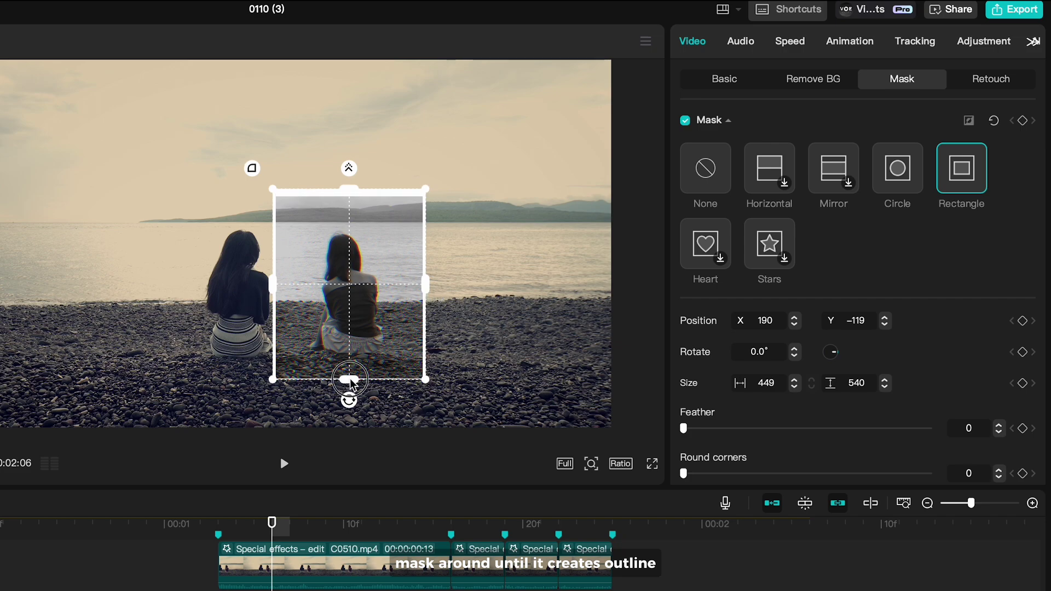
{"action": "left_click_drag", "start_coordinate": [349, 377], "coordinate": [357, 371]}
{"action": "left_click_drag", "start_coordinate": [356, 331], "coordinate": [357, 330]}
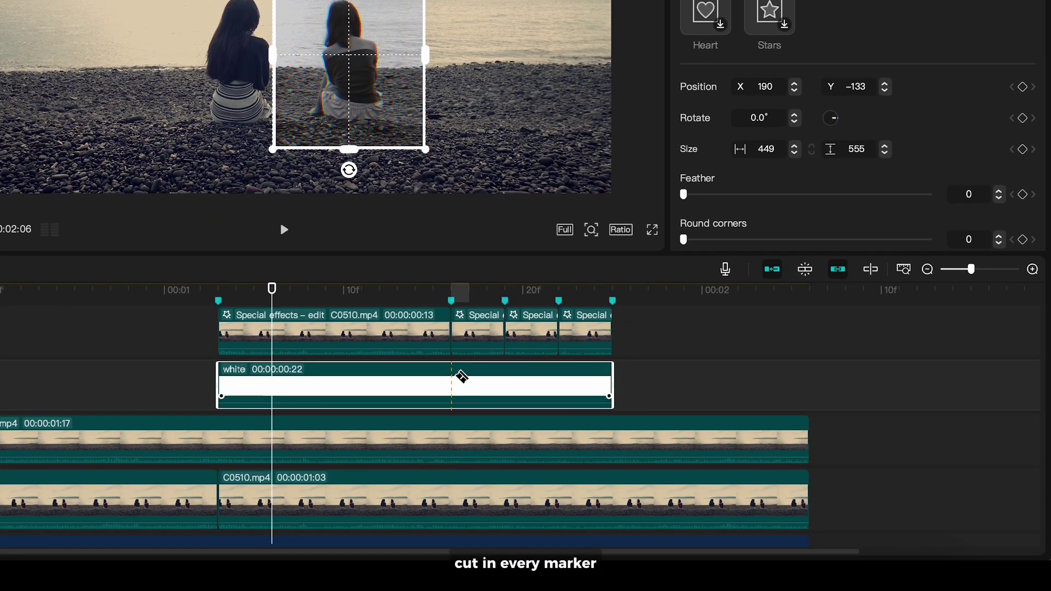
{"action": "left_click", "coordinate": [460, 376]}
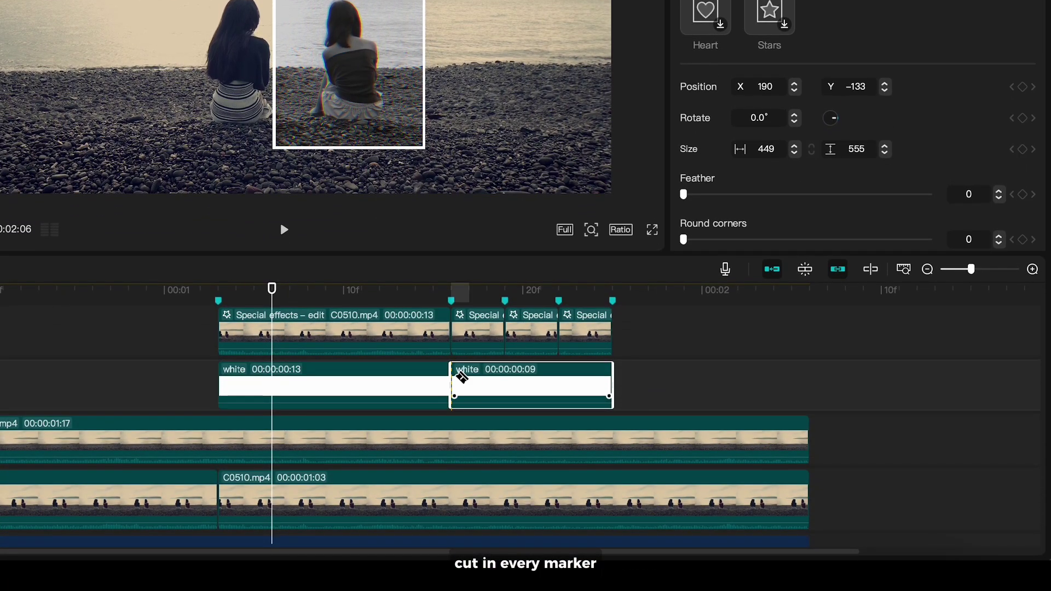
{"action": "left_click", "coordinate": [561, 379]}
{"action": "left_click", "coordinate": [471, 301]}
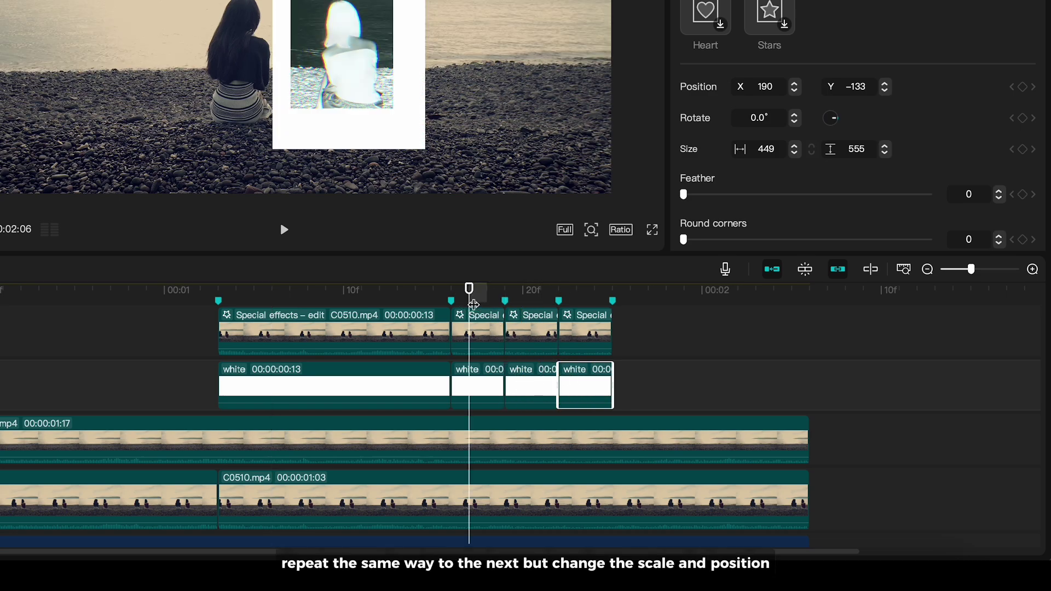
Shrink the mask onto the girl on the later white clip parts
{"action": "left_click", "coordinate": [482, 374]}
{"action": "left_click_drag", "start_coordinate": [371, 171], "coordinate": [381, 64]}
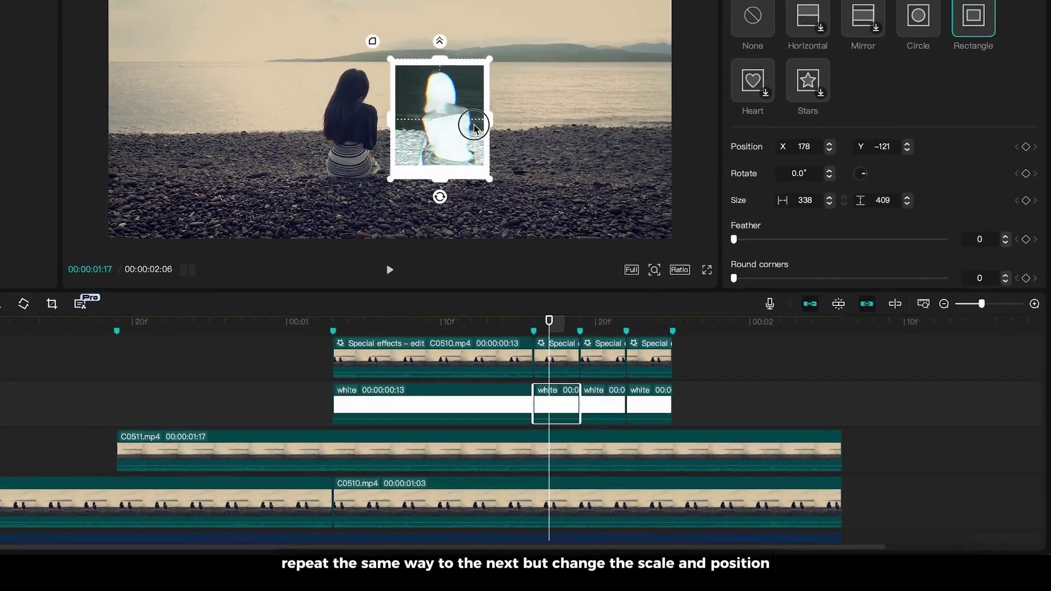
{"action": "left_click_drag", "start_coordinate": [474, 127], "coordinate": [476, 128]}
{"action": "left_click", "coordinate": [595, 321]}
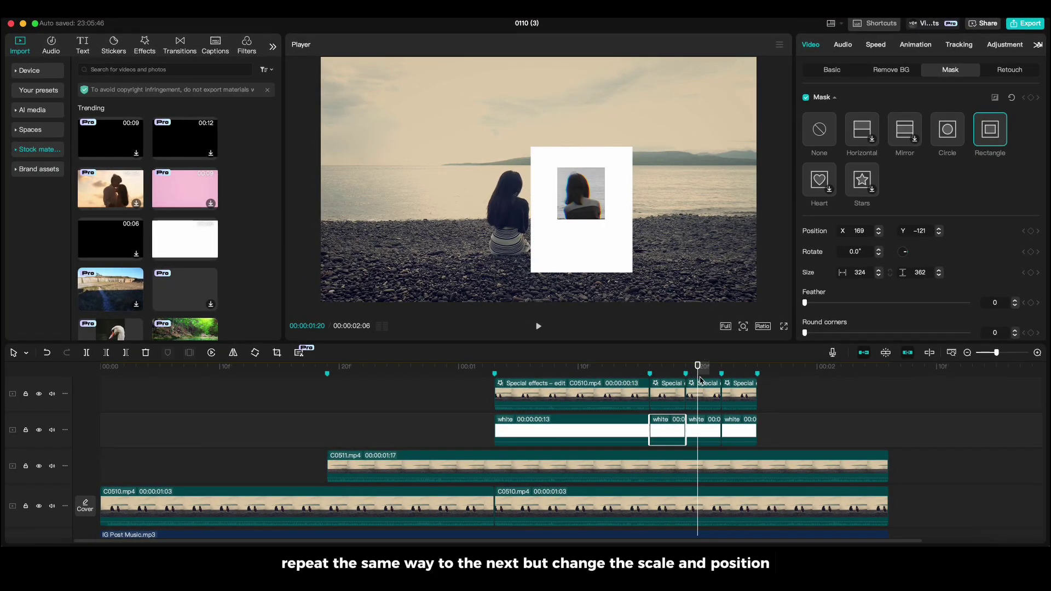
{"action": "left_click", "coordinate": [704, 429]}
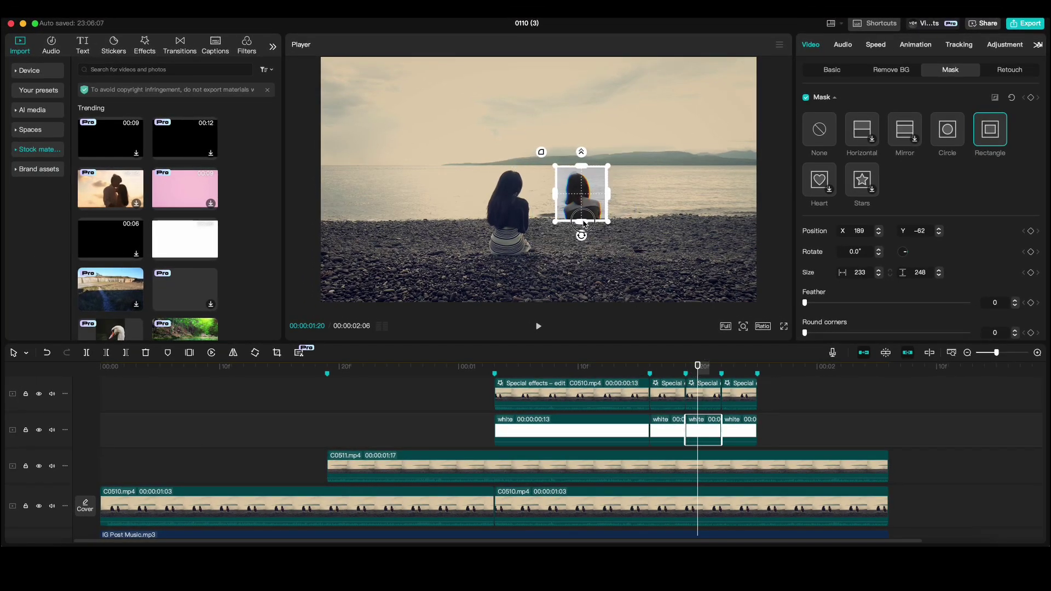
{"action": "left_click", "coordinate": [733, 429]}
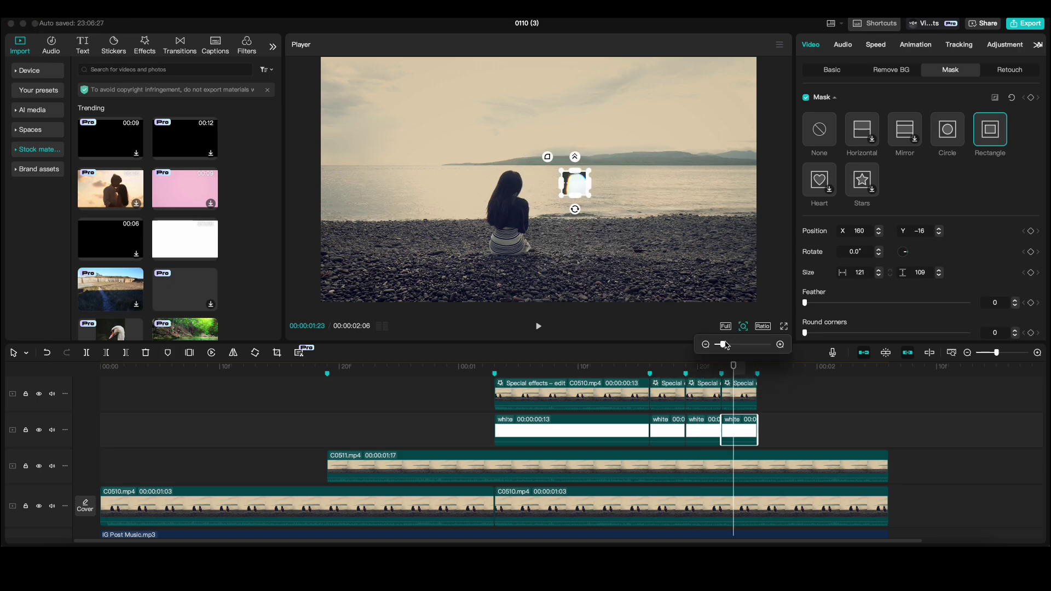
Fit the preview back to view and play the sequence from before the effect
{"action": "scroll", "coordinate": [583, 186], "scroll_direction": "up", "scroll_amount": 3}
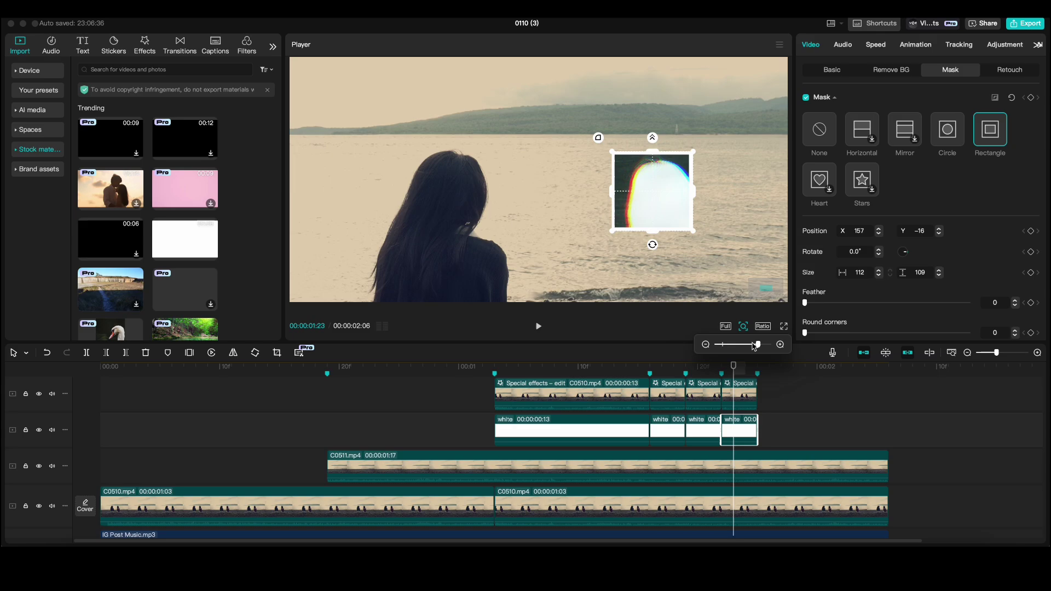
{"action": "left_click_drag", "start_coordinate": [736, 345], "coordinate": [724, 345]}
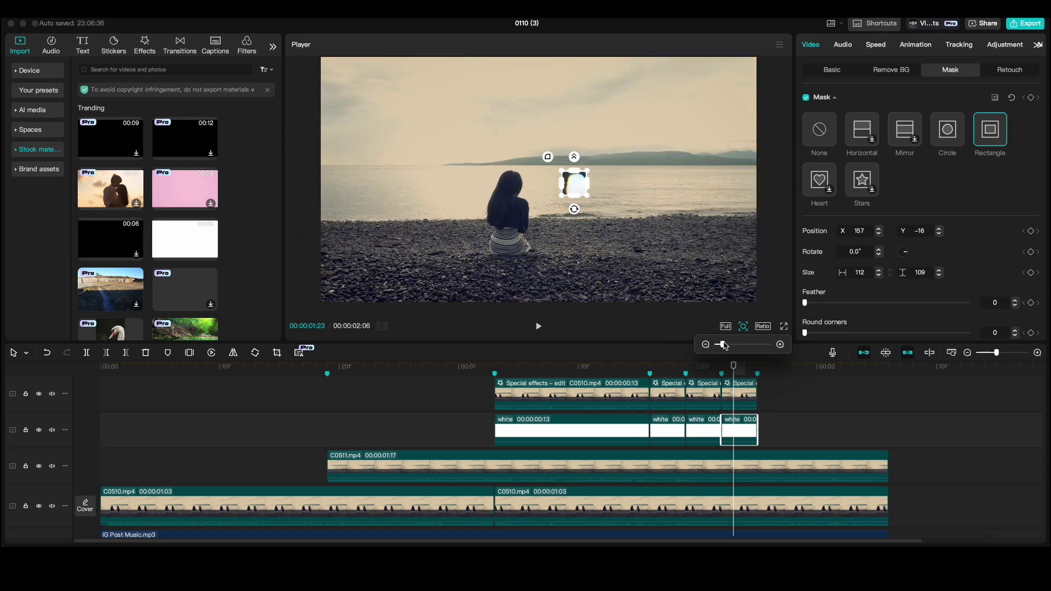
{"action": "left_click", "coordinate": [771, 395]}
{"action": "left_click_drag", "start_coordinate": [764, 364], "coordinate": [266, 397]}
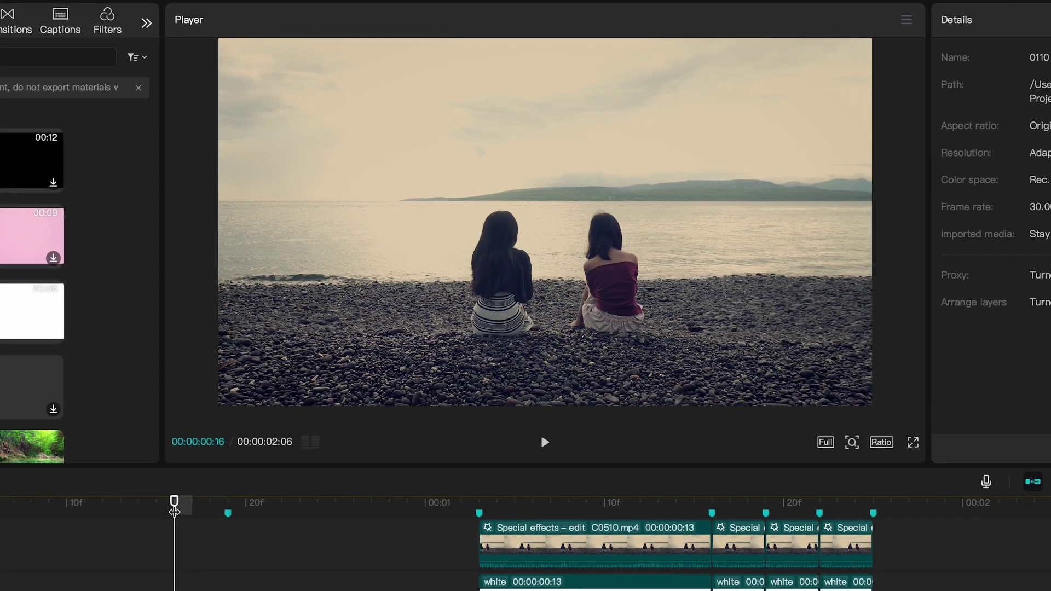
{"action": "key", "text": "space"}
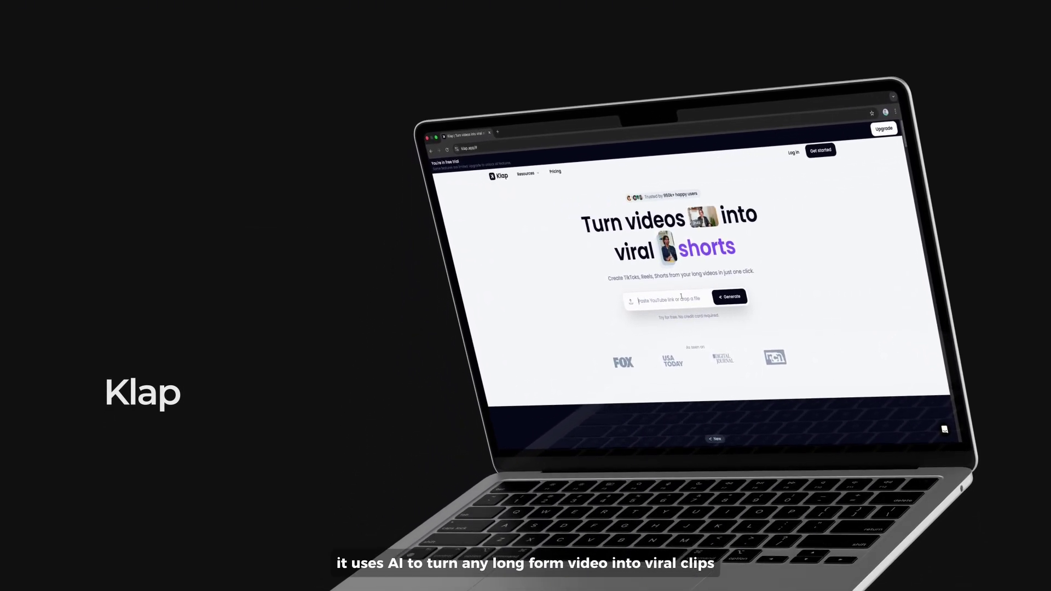
Show Klap's 'Top 5 Video Editing Tricks You Need to Try' short, scored 85/100 for virality
{"action": "right_click", "coordinate": [681, 296]}
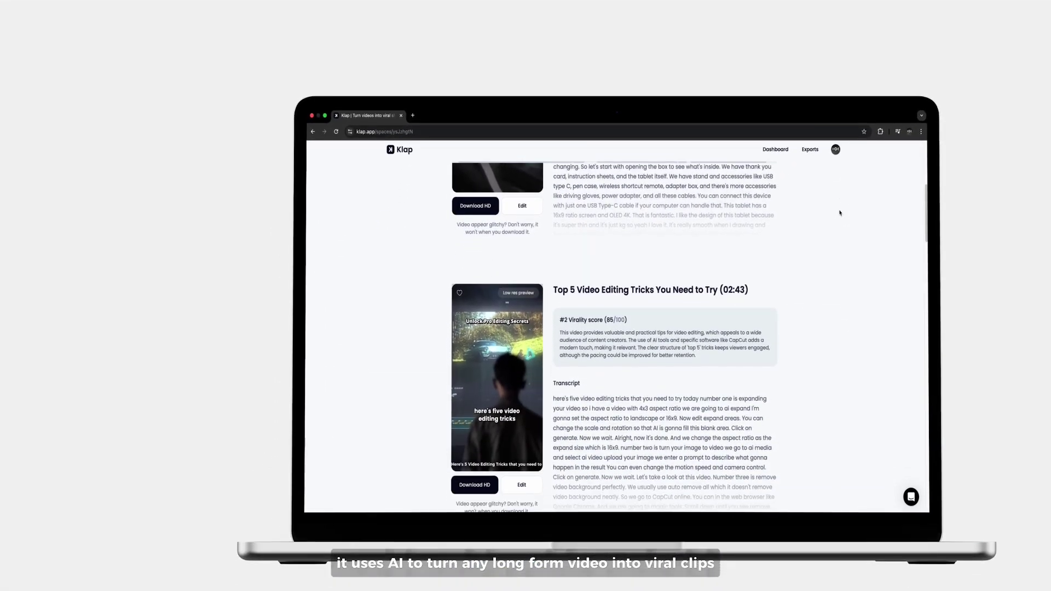
{"action": "scroll", "coordinate": [839, 213], "scroll_direction": "down", "scroll_amount": 2}
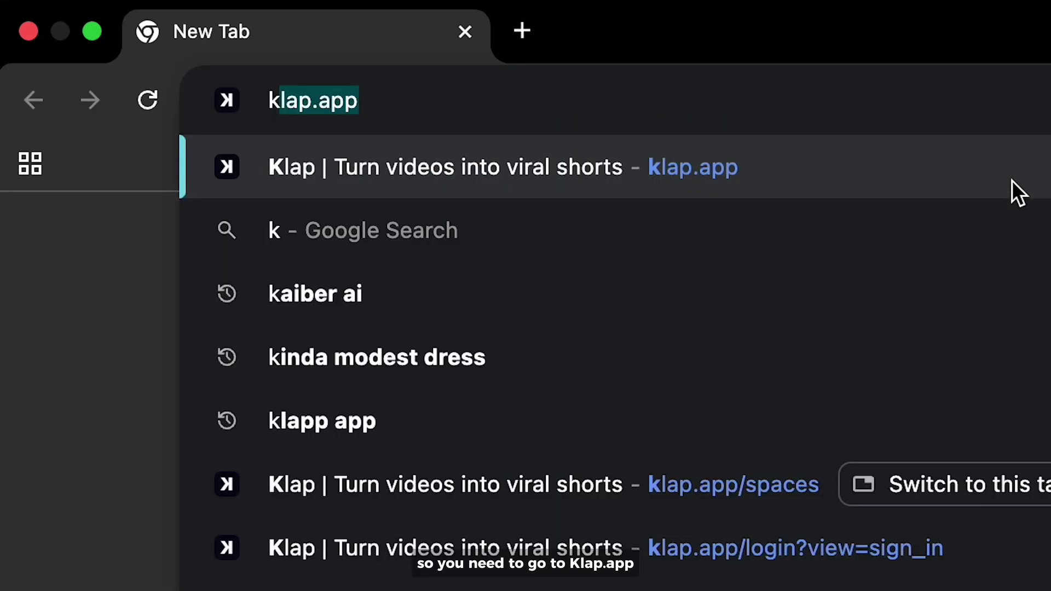
Go to klap.app and paste the YouTube video link into the link field
{"action": "type", "text": "lap.app"}
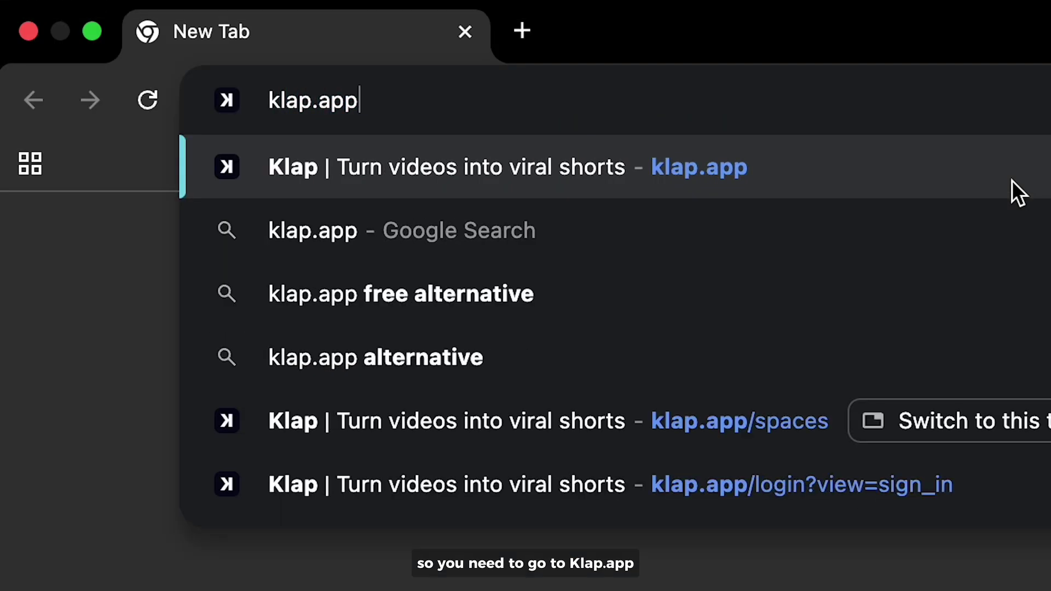
{"action": "key", "text": "Return"}
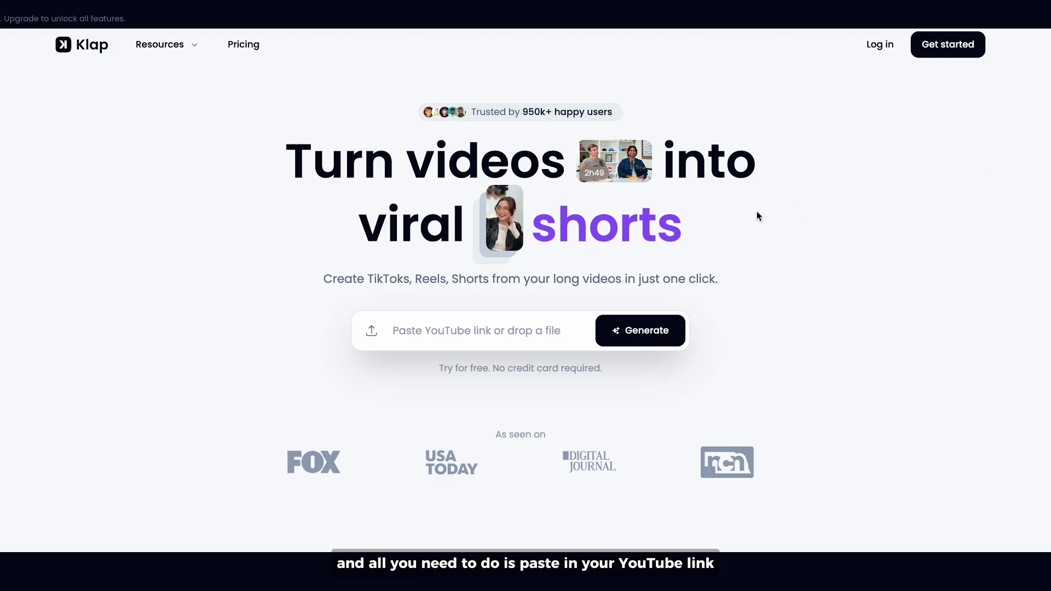
{"action": "right_click", "coordinate": [512, 324]}
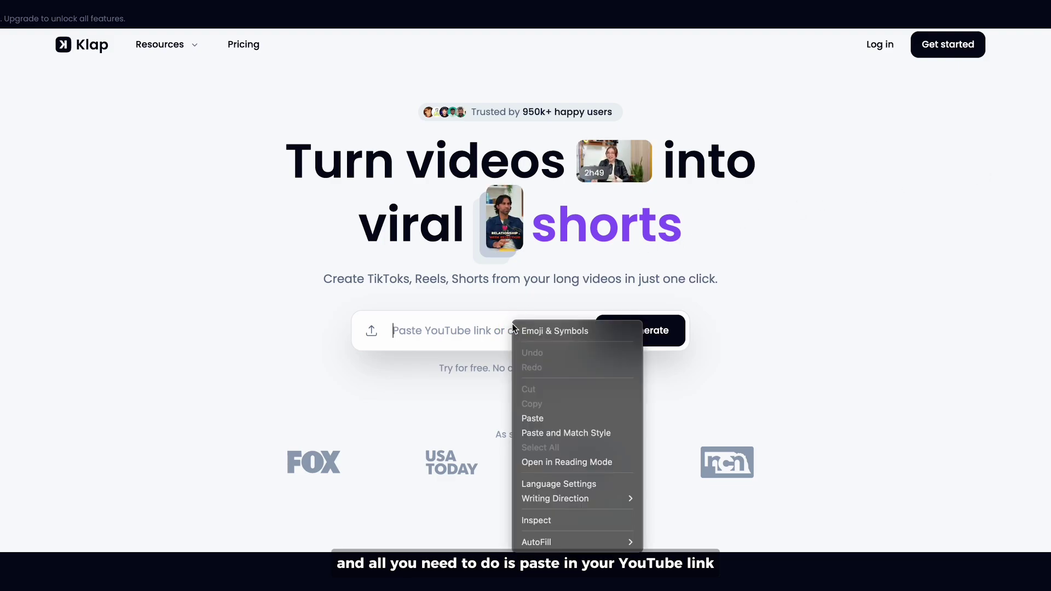
{"action": "left_click", "coordinate": [537, 408]}
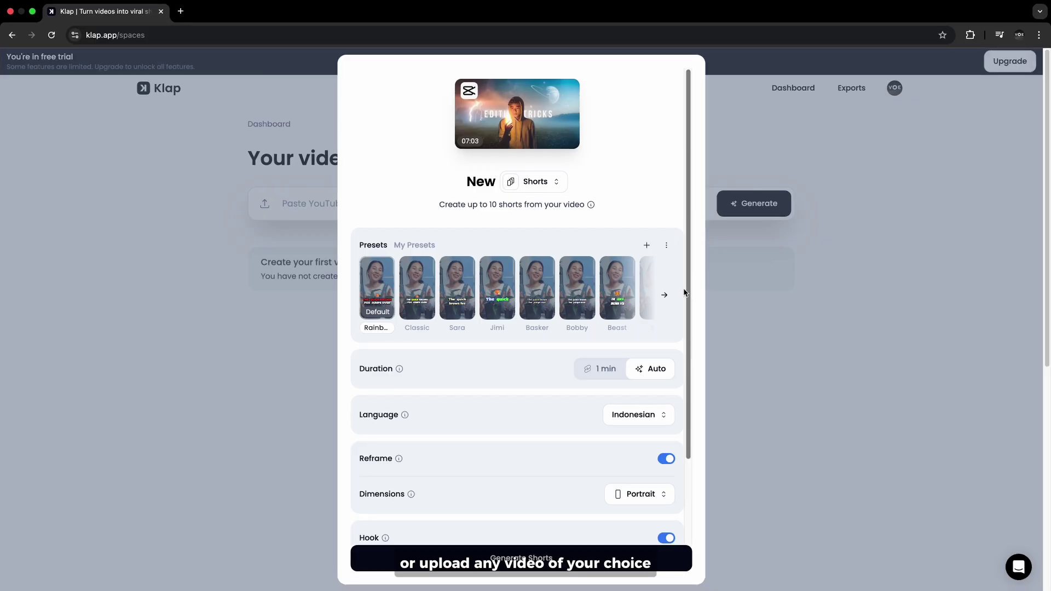
Pick a caption preset, set English language and Portrait dimensions, then generate the shorts
{"action": "left_click", "coordinate": [665, 295]}
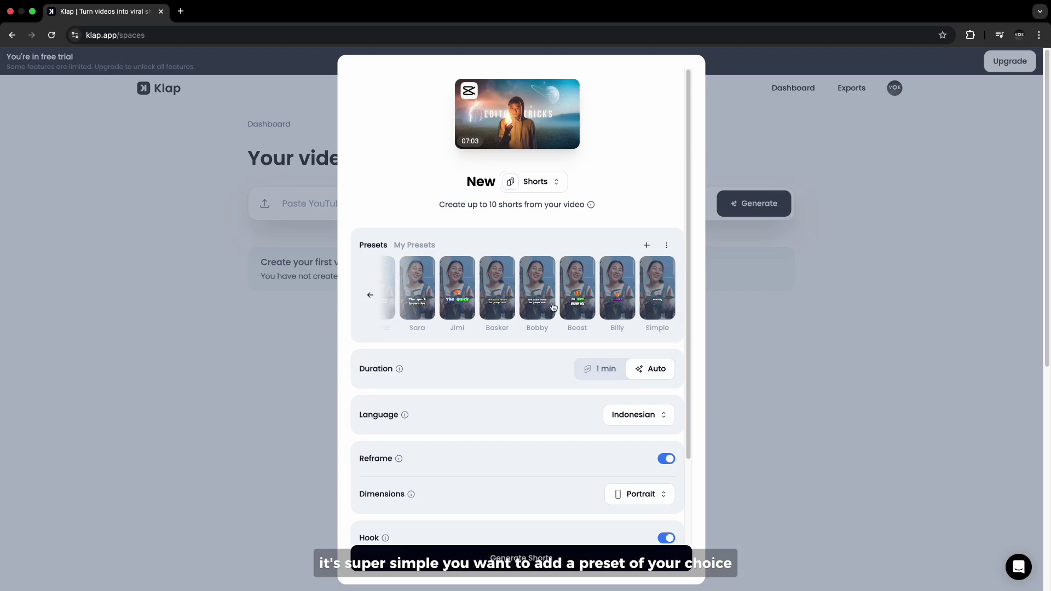
{"action": "left_click", "coordinate": [634, 416]}
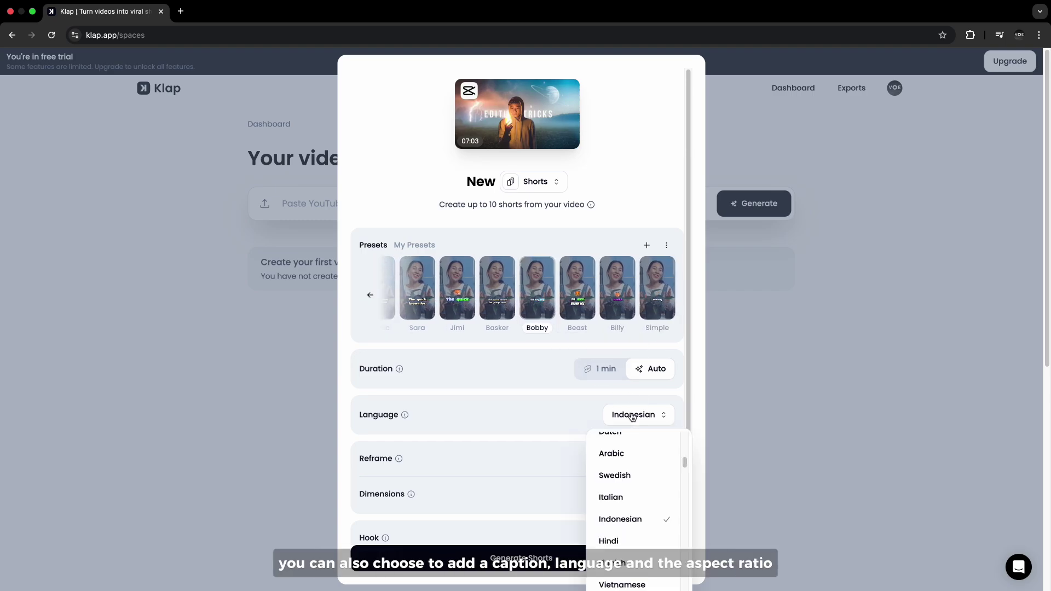
{"action": "left_click", "coordinate": [635, 465]}
{"action": "scroll", "coordinate": [633, 438], "scroll_direction": "down", "scroll_amount": 3}
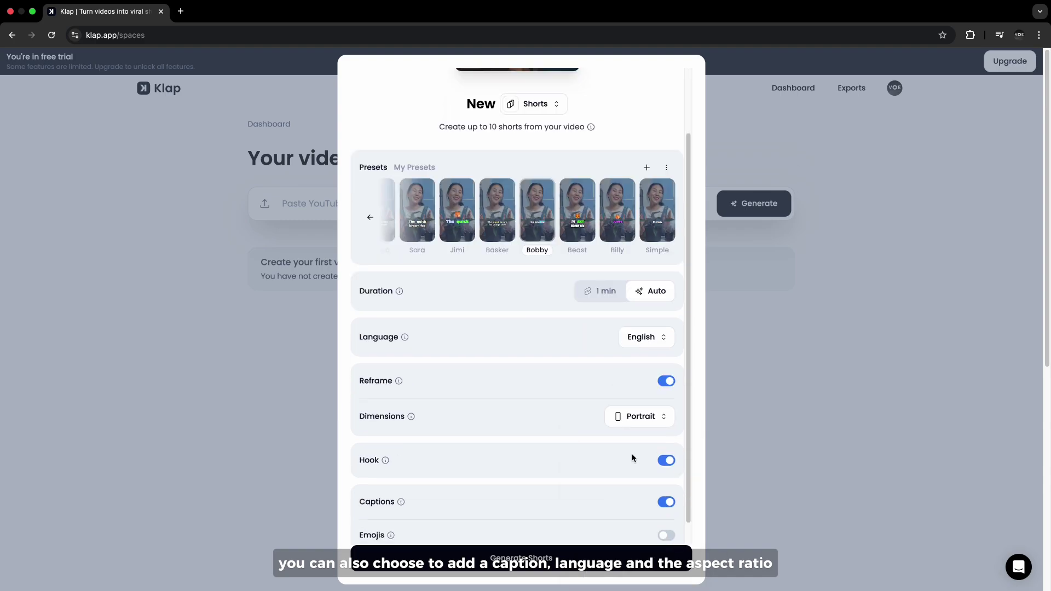
{"action": "left_click", "coordinate": [635, 402]}
{"action": "left_click", "coordinate": [636, 411]}
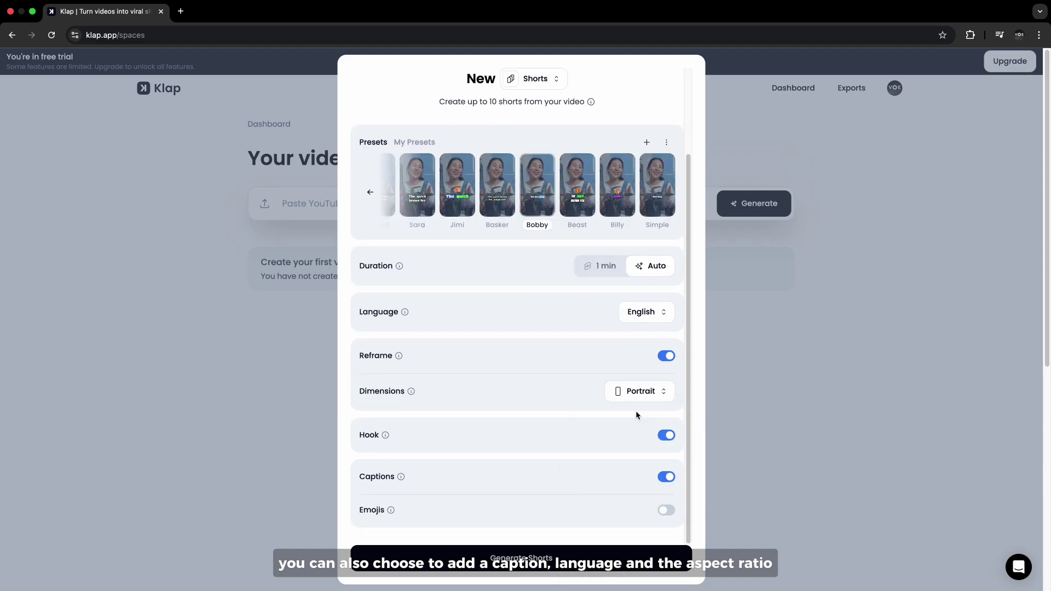
{"action": "left_click", "coordinate": [562, 557]}
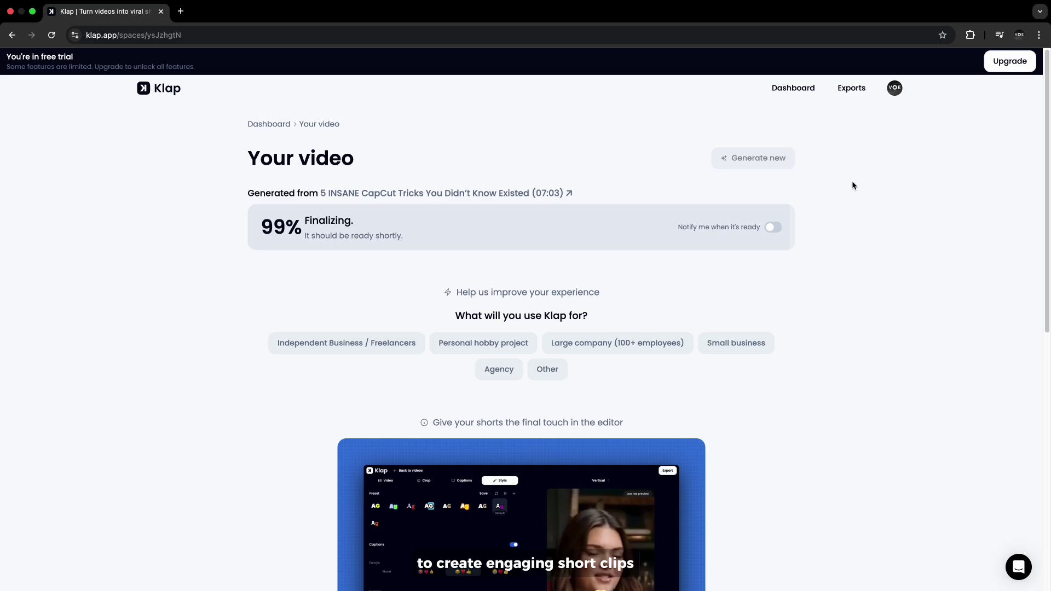
Scroll down to the Top 5 Video Editing Tricks short and play it
{"action": "scroll", "coordinate": [901, 155], "scroll_direction": "down", "scroll_amount": 3}
{"action": "scroll", "coordinate": [901, 154], "scroll_direction": "down", "scroll_amount": 5}
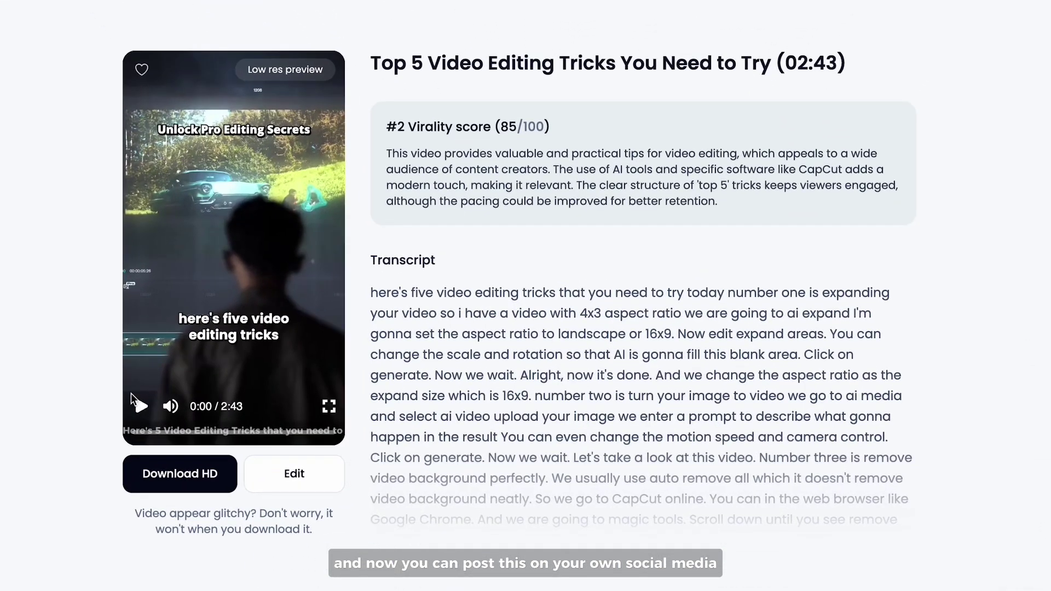
{"action": "left_click", "coordinate": [181, 414]}
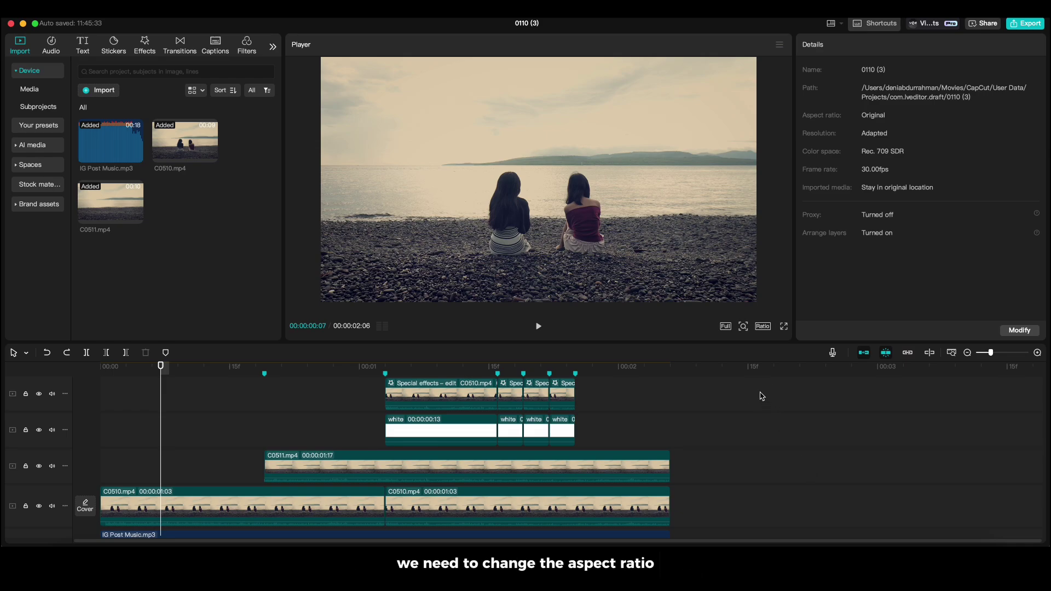
Combine all the layered timeline clips into a single compound clip
{"action": "left_click_drag", "start_coordinate": [705, 415], "coordinate": [315, 500]}
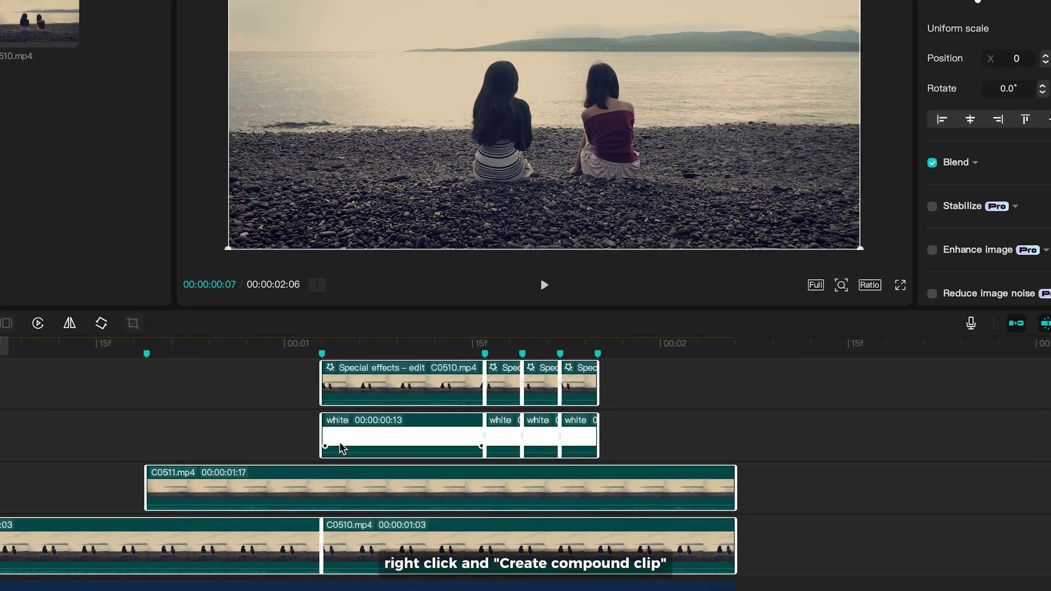
{"action": "right_click", "coordinate": [387, 433]}
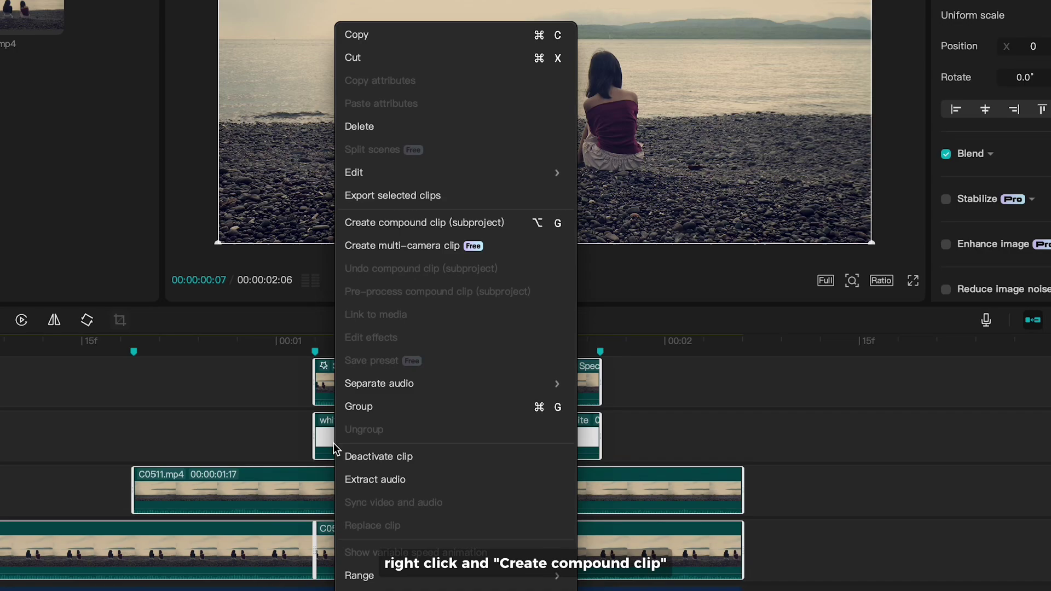
{"action": "left_click", "coordinate": [393, 222]}
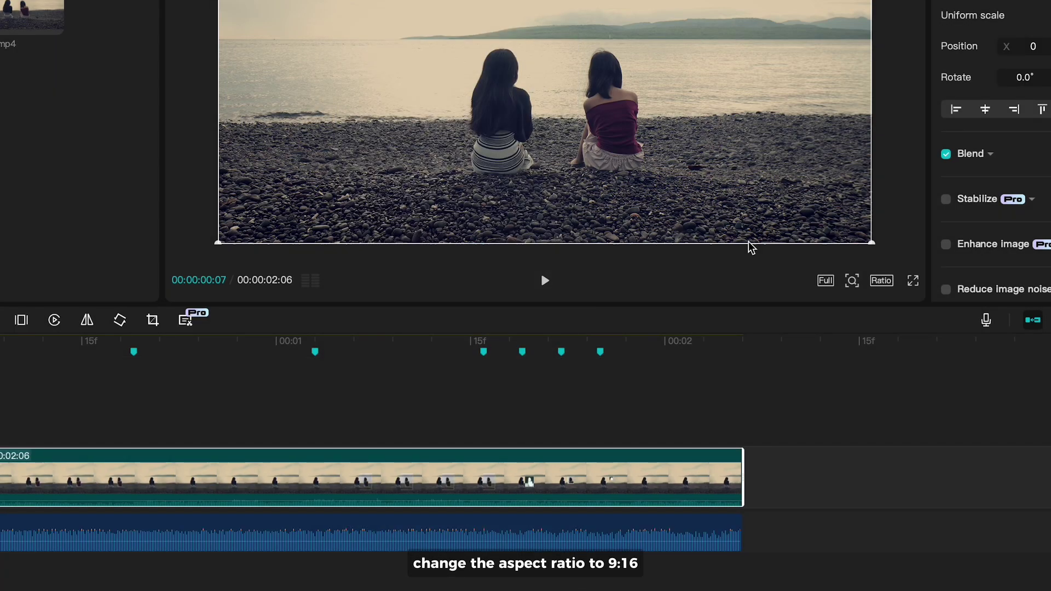
Switch the canvas to 9:16 portrait and scale the beach video up to fill it
{"action": "left_click", "coordinate": [881, 281]}
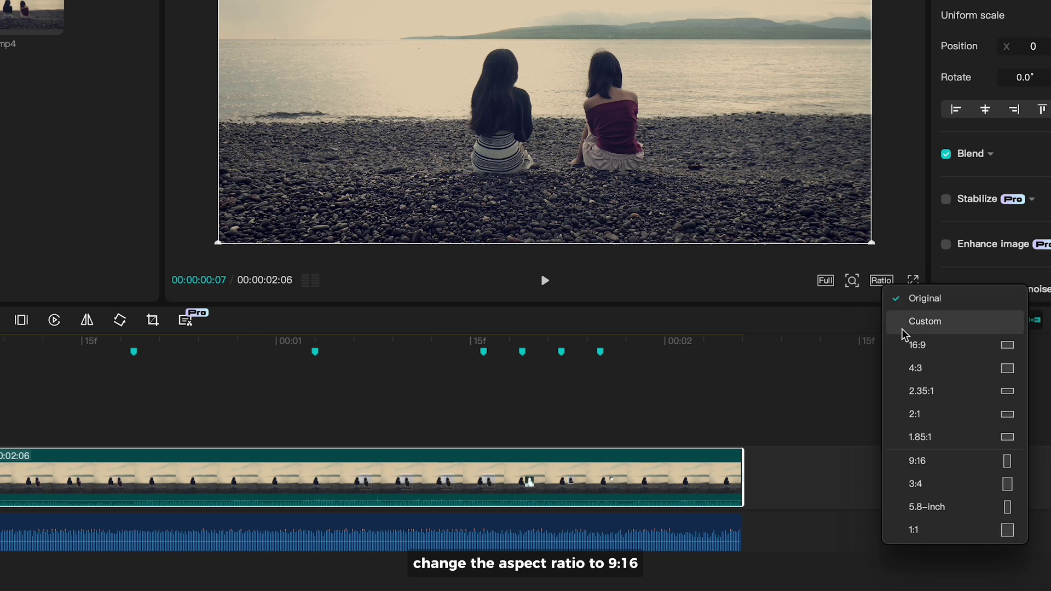
{"action": "left_click", "coordinate": [917, 461]}
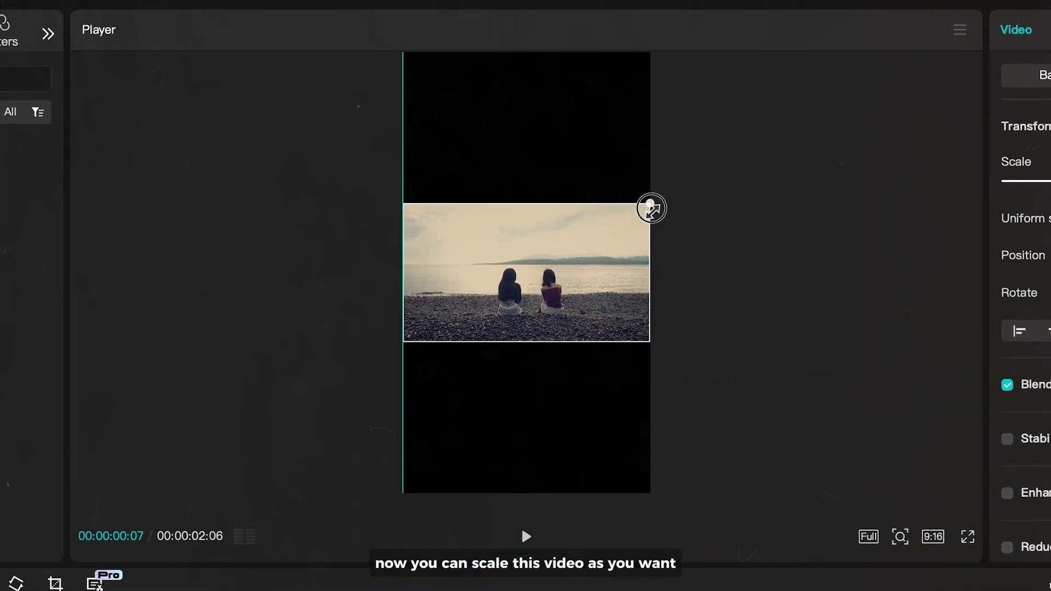
{"action": "left_click_drag", "start_coordinate": [652, 209], "coordinate": [744, 166]}
{"action": "left_click", "coordinate": [746, 171]}
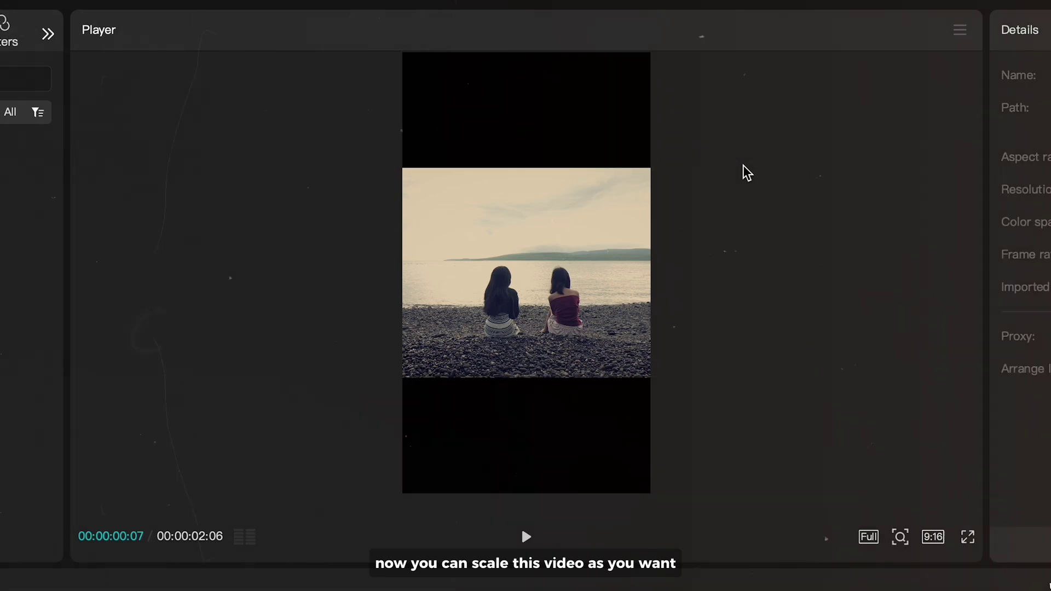
Play back the finished portrait beach edit
{"action": "key", "text": "space"}
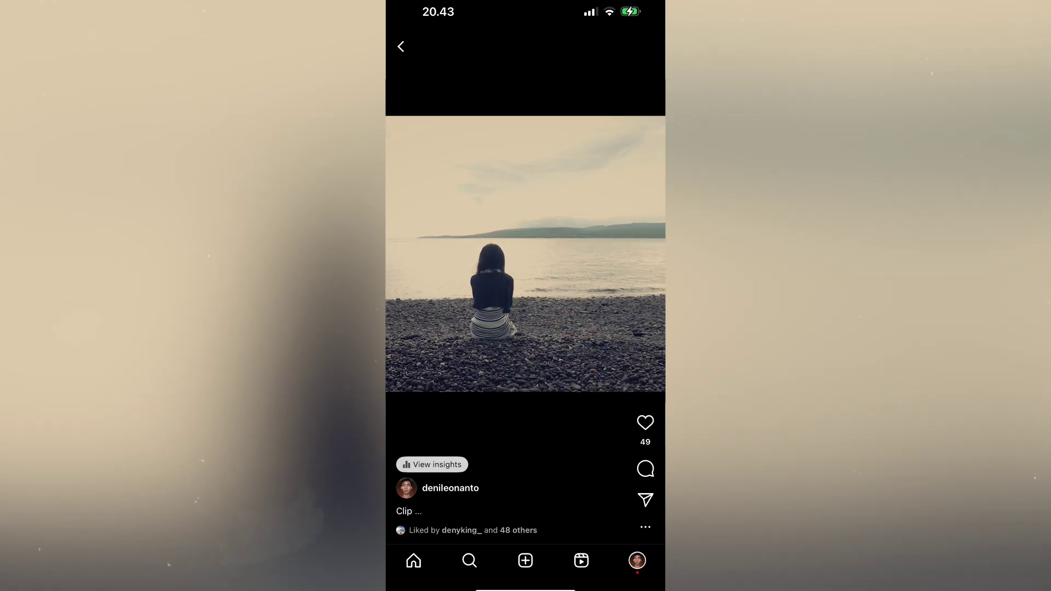